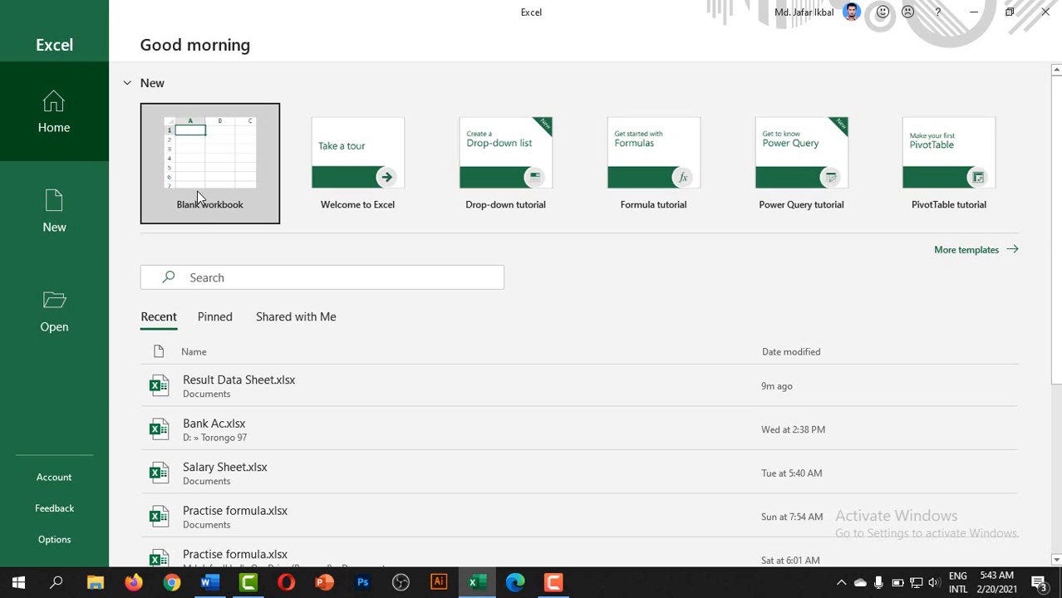
Create a blank workbook and enter the headings Serial, Item Name and Quantity in cells A1 to C1.
left_click(223, 176)
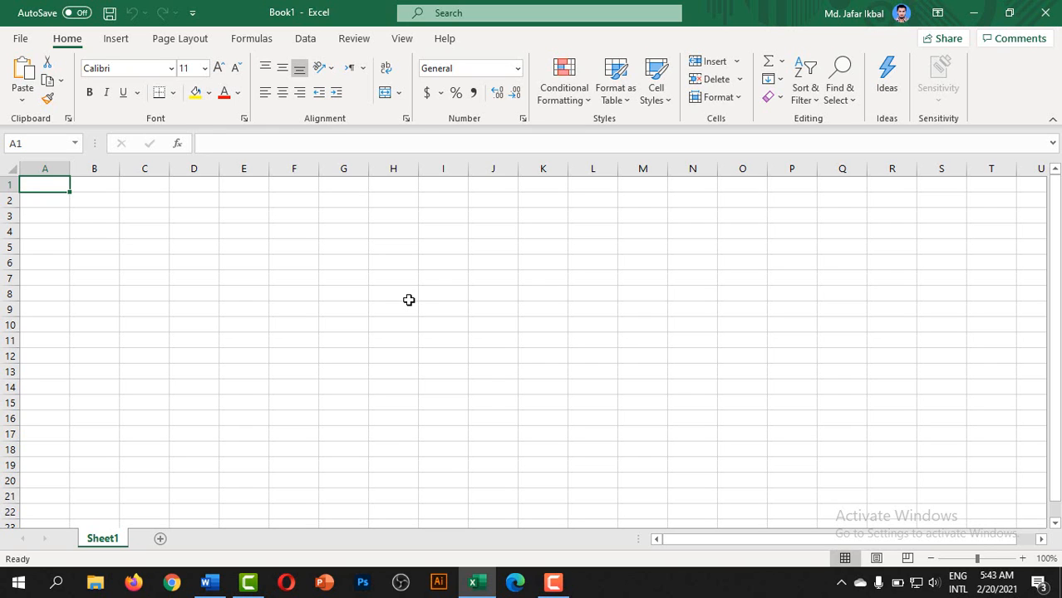
type("Serial")
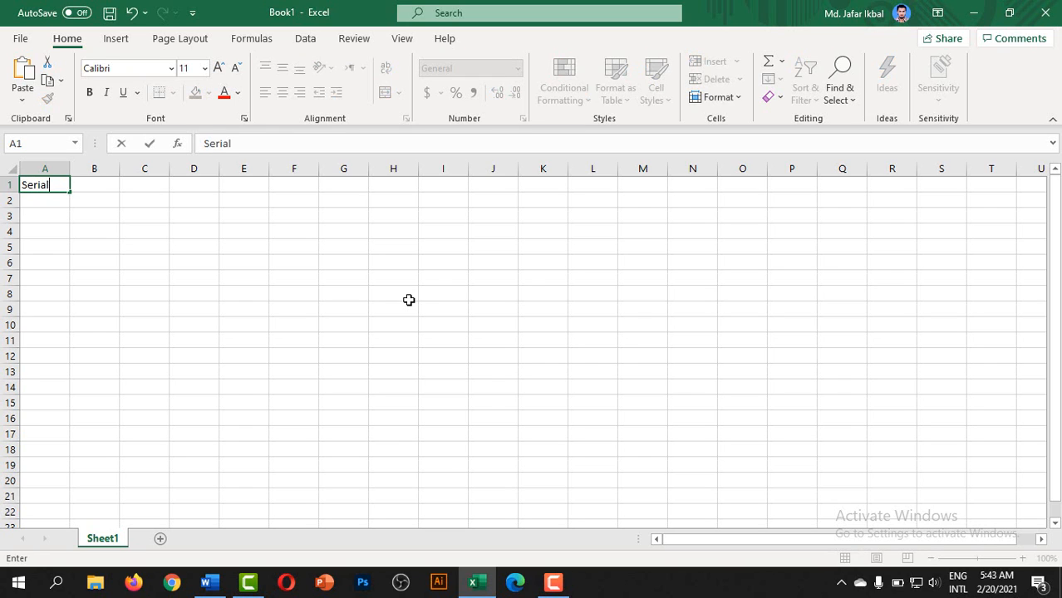
key("Tab")
type("Item")
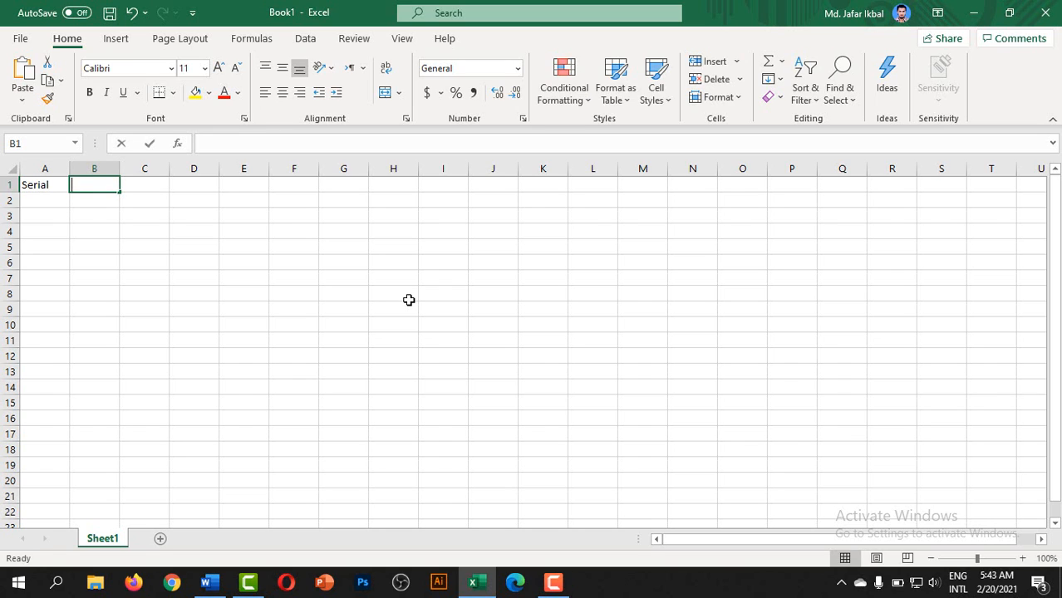
type(" Name")
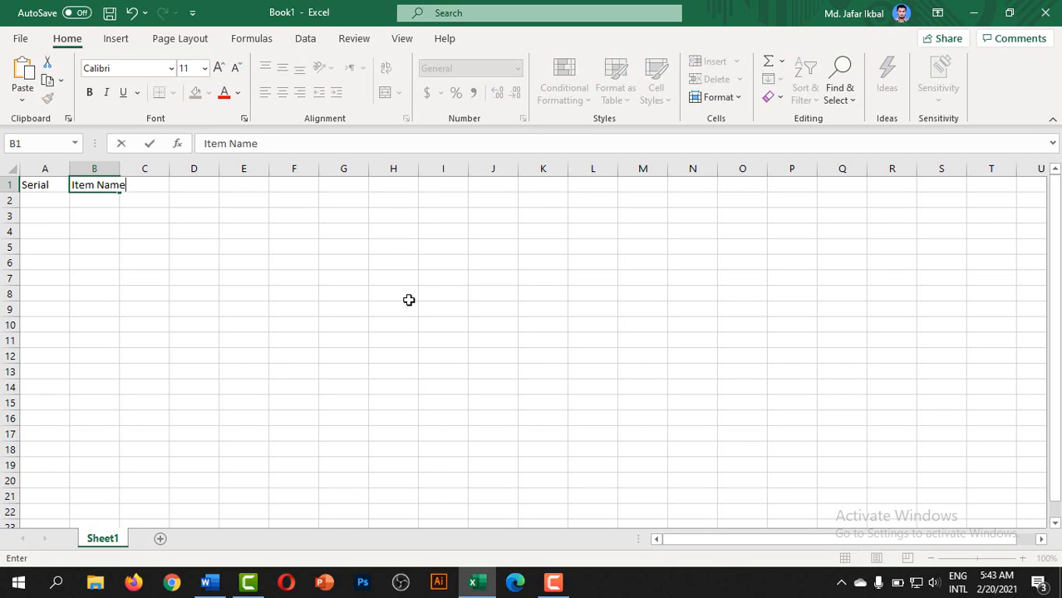
key("Tab")
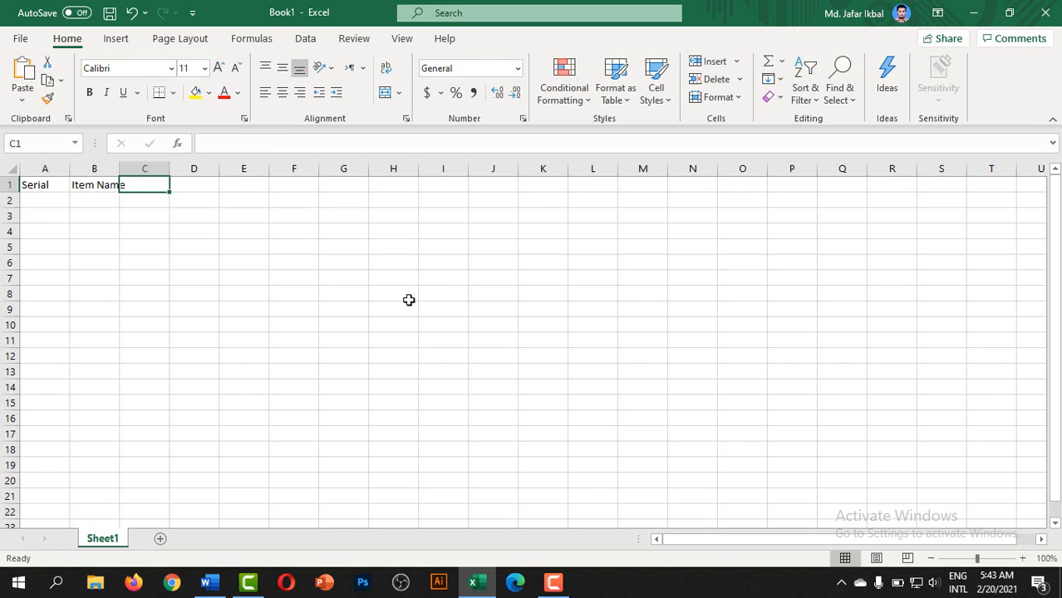
type("Qu")
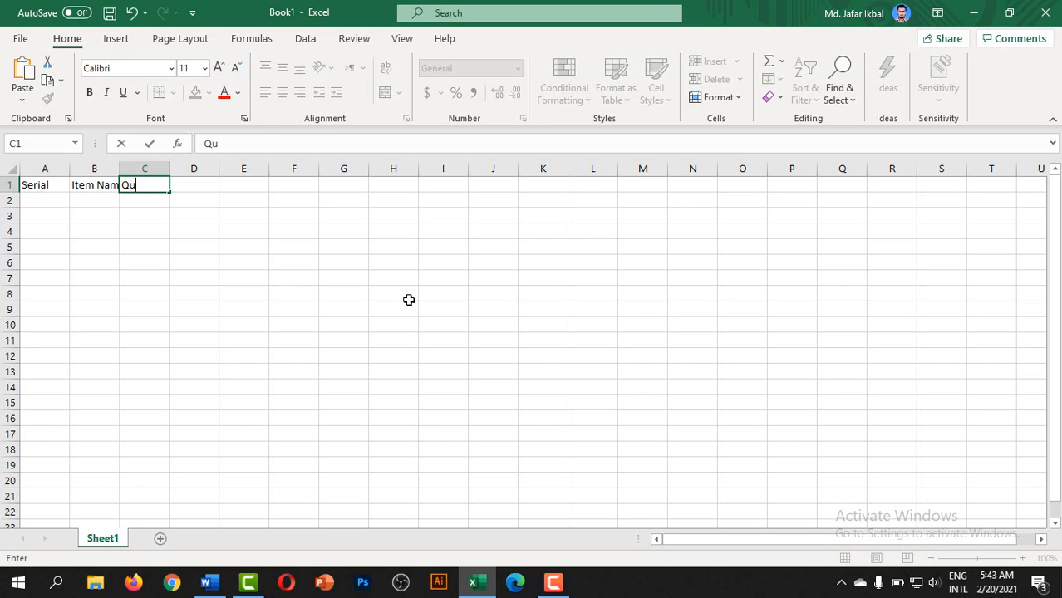
type("antity")
key("Tab")
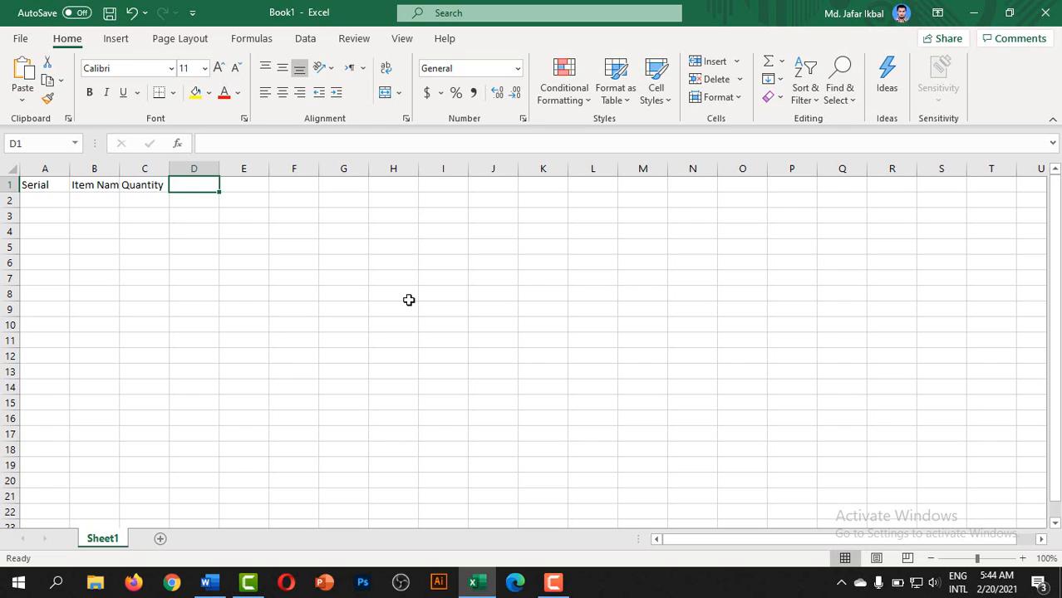
Enter the headings Unit Price, Gross Price, Discount and Net Price in cells D1 to G1.
type("Unit")
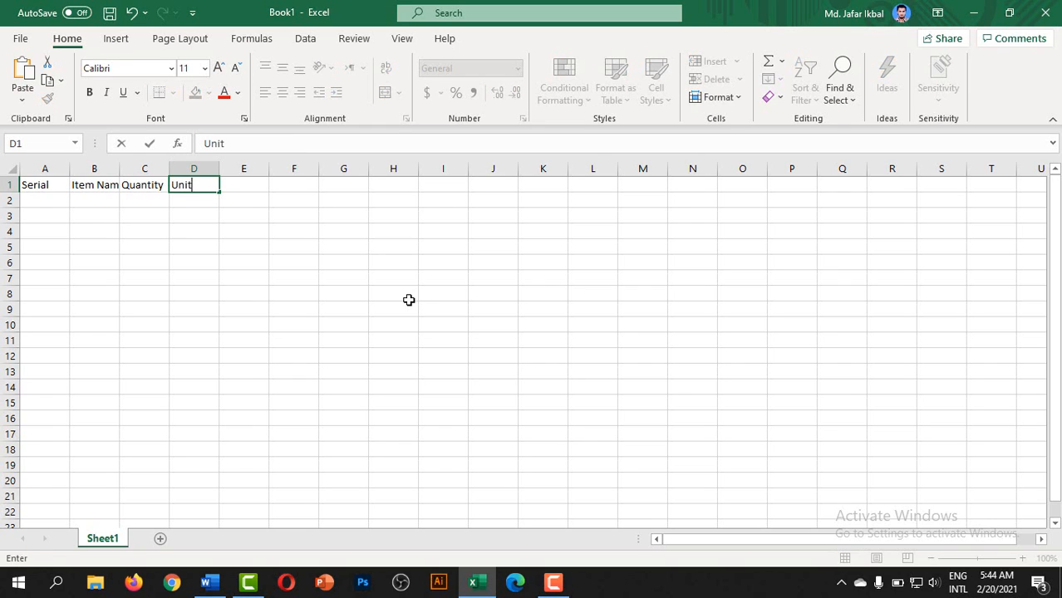
type(" Price")
key("Tab")
type("G")
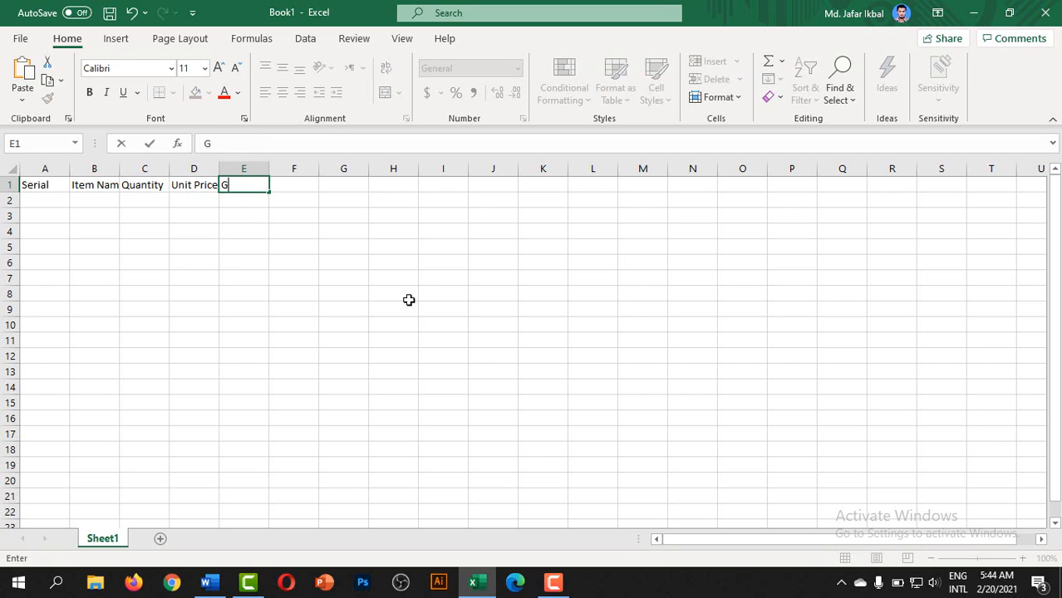
type("ross Price")
key("Tab")
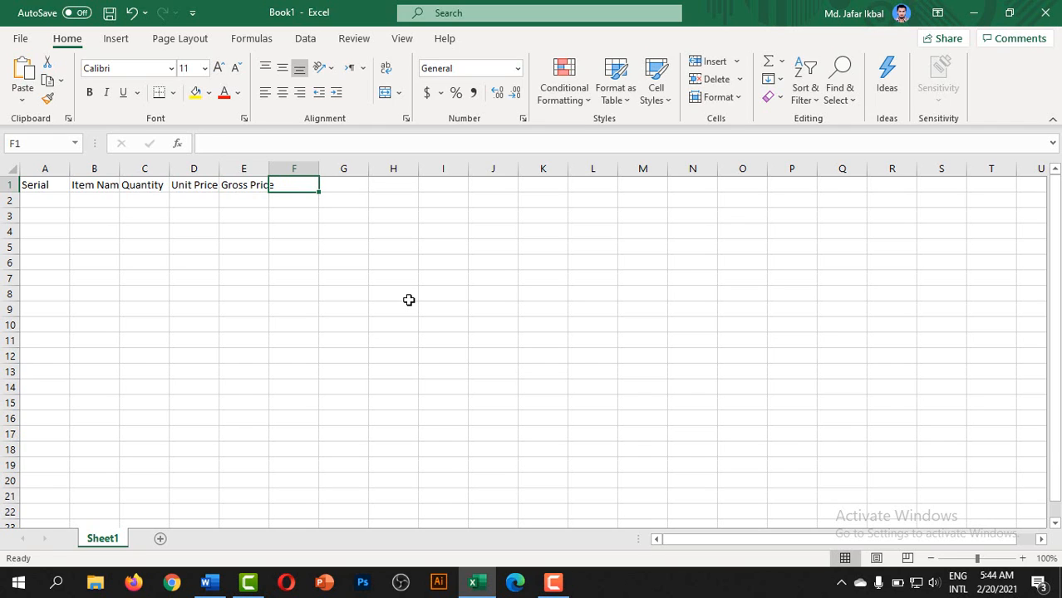
type("Discount")
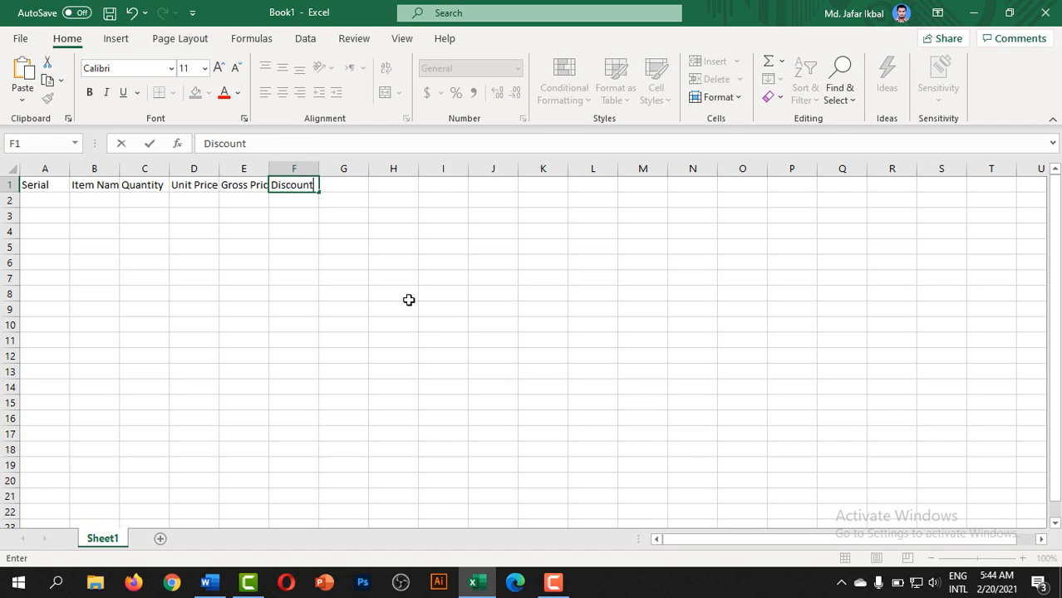
key("Tab")
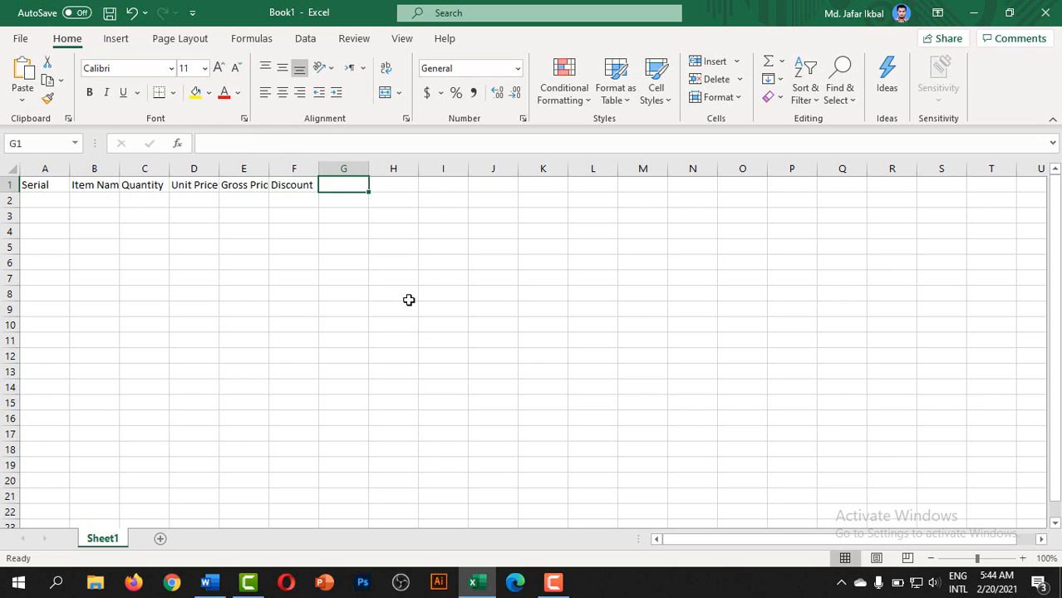
type("Net Price")
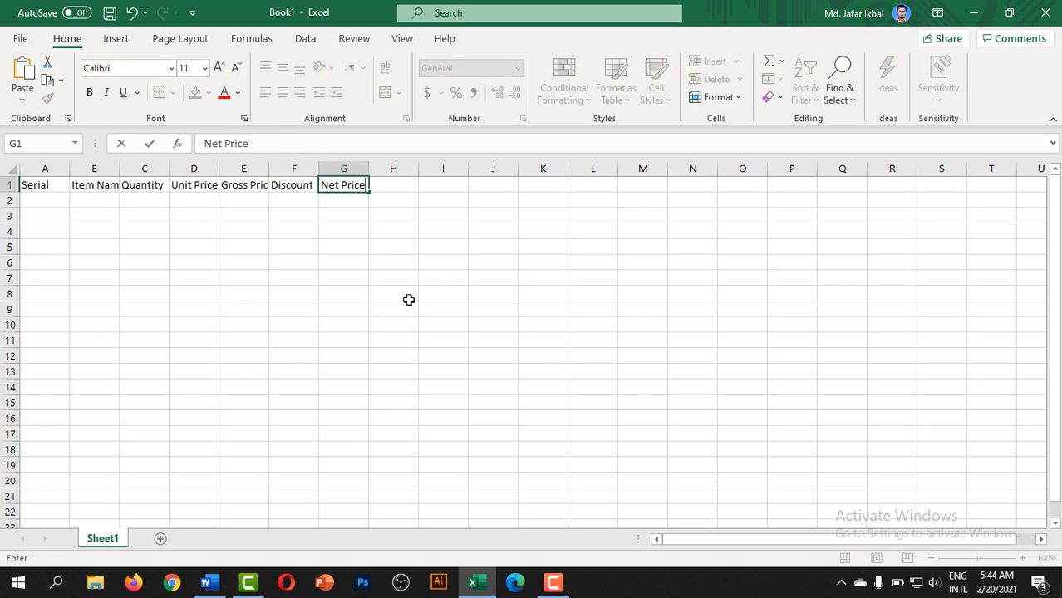
left_click(97, 186)
Widen the Item Name and Unit Price columns slightly to fit their headings.
left_click_drag(120, 169, 127, 169)
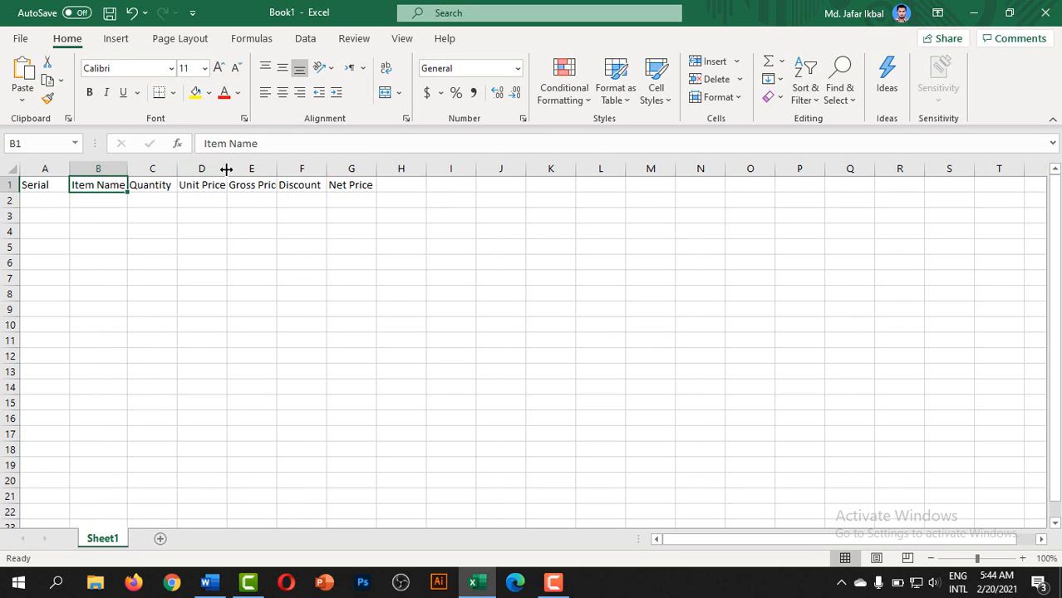
left_click_drag(225, 169, 231, 168)
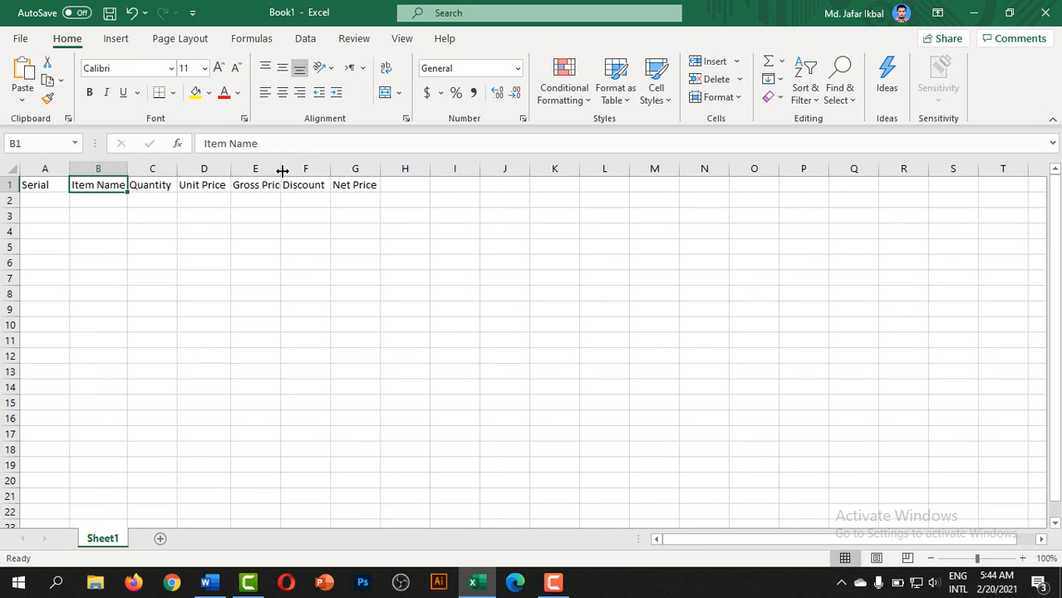
left_click_drag(41, 186, 216, 199)
left_click(216, 200)
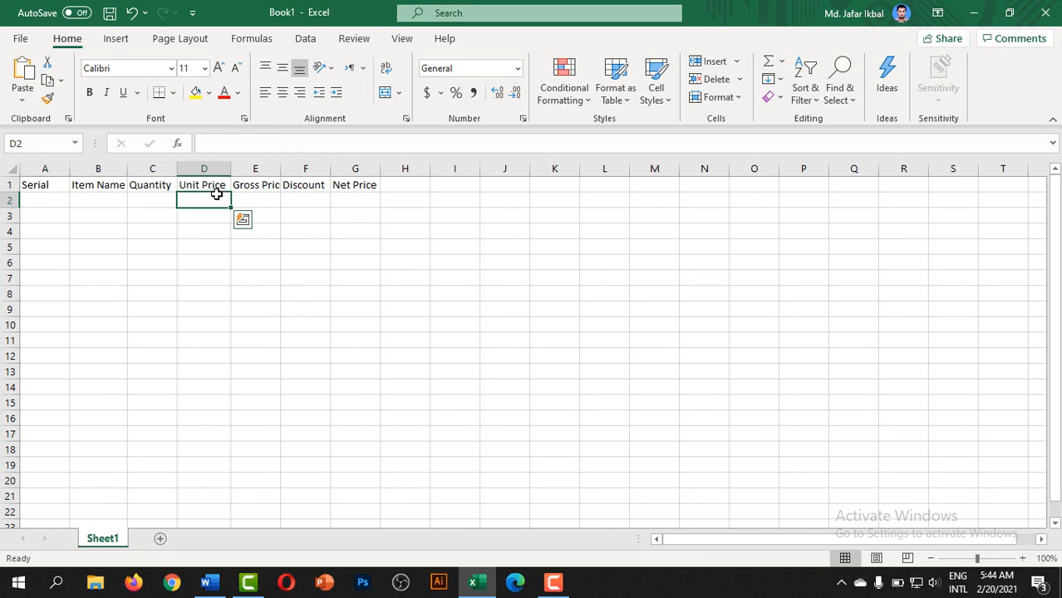
Set the font size of the entire worksheet to 16.
left_click(12, 169)
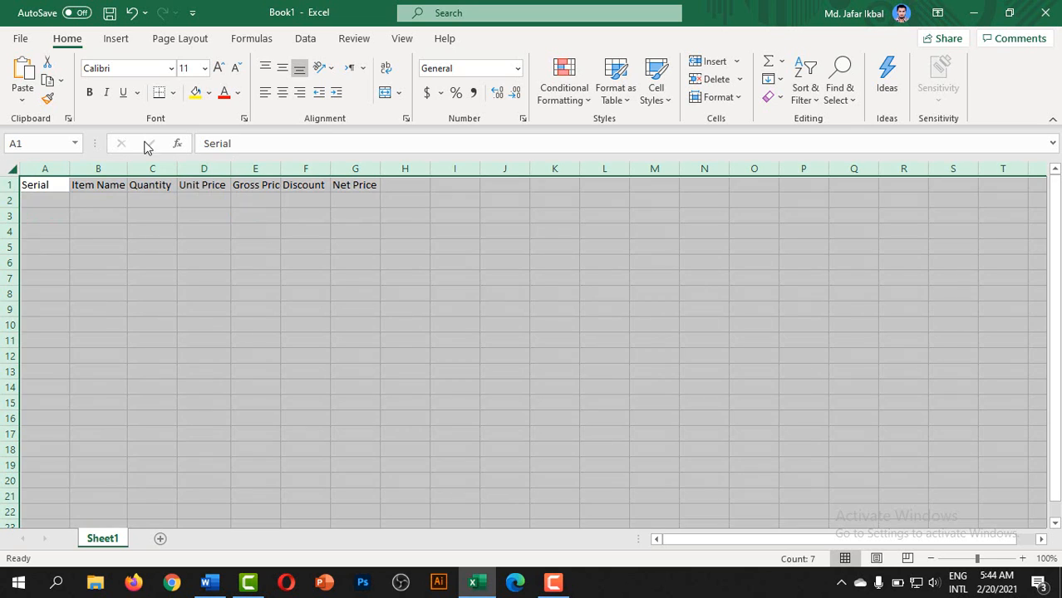
left_click(198, 68)
key("alt+Down")
left_click(192, 196)
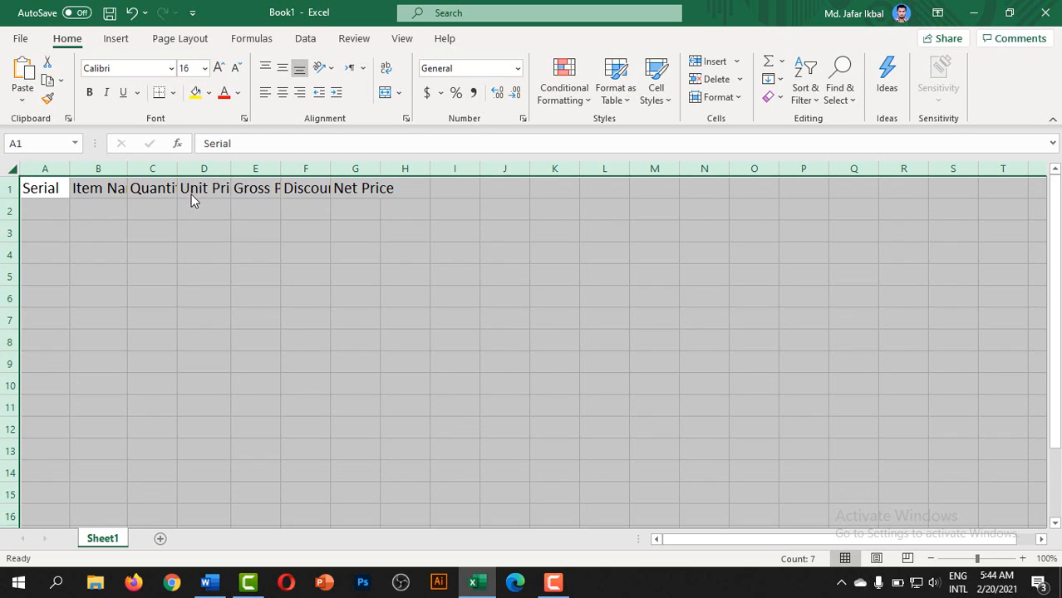
Widen all columns equally so the headings fit, and narrow the Serial column to suit its short heading.
left_click_drag(128, 169, 146, 167)
left_click(159, 210)
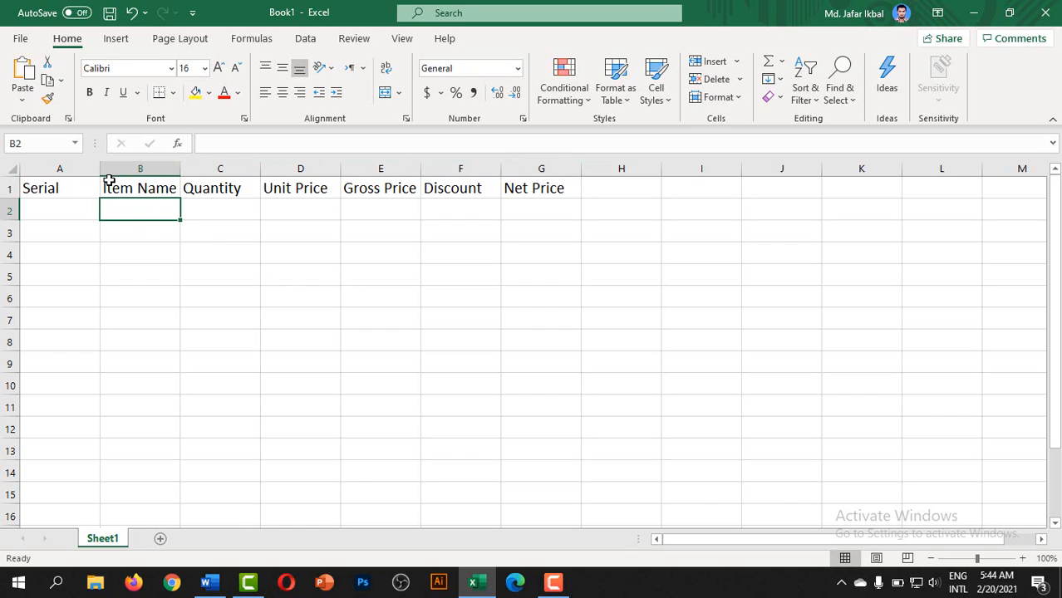
left_click_drag(98, 169, 77, 170)
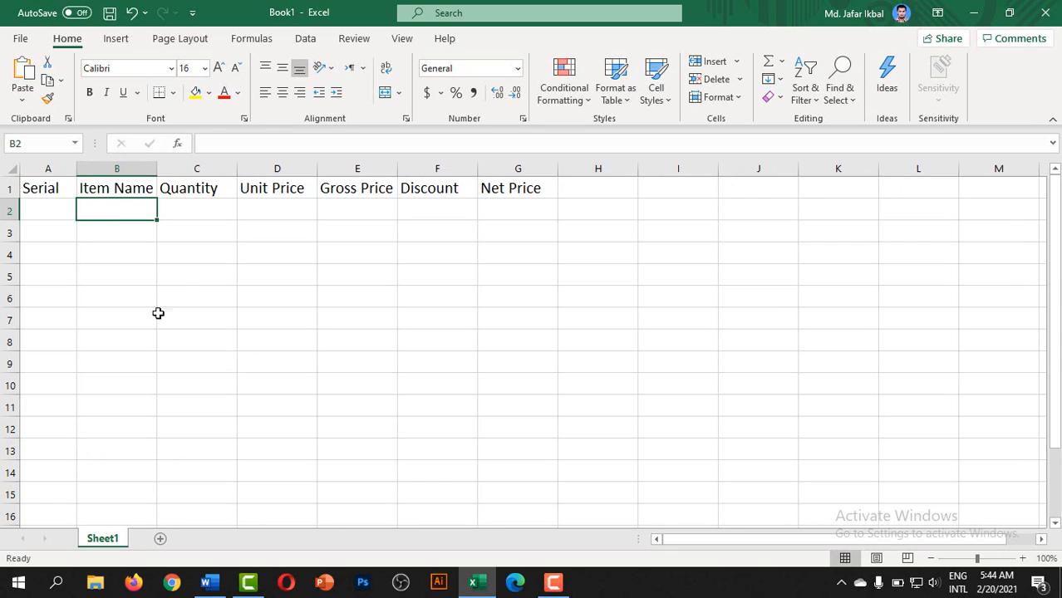
Fill row 2 with serial number 1 and the item name Motherboard.
left_click(42, 213)
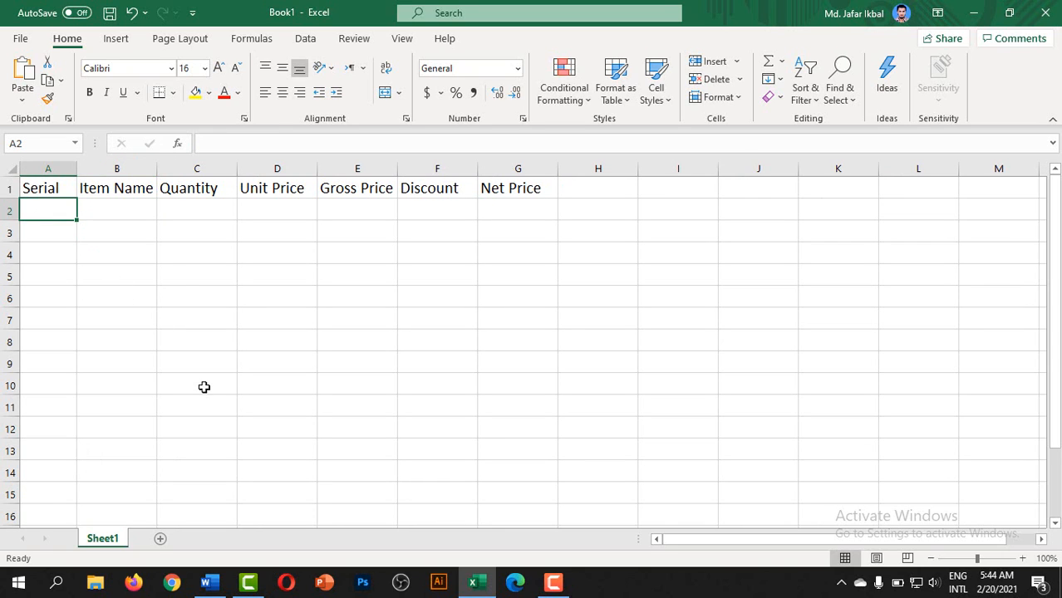
type("1")
key("Tab")
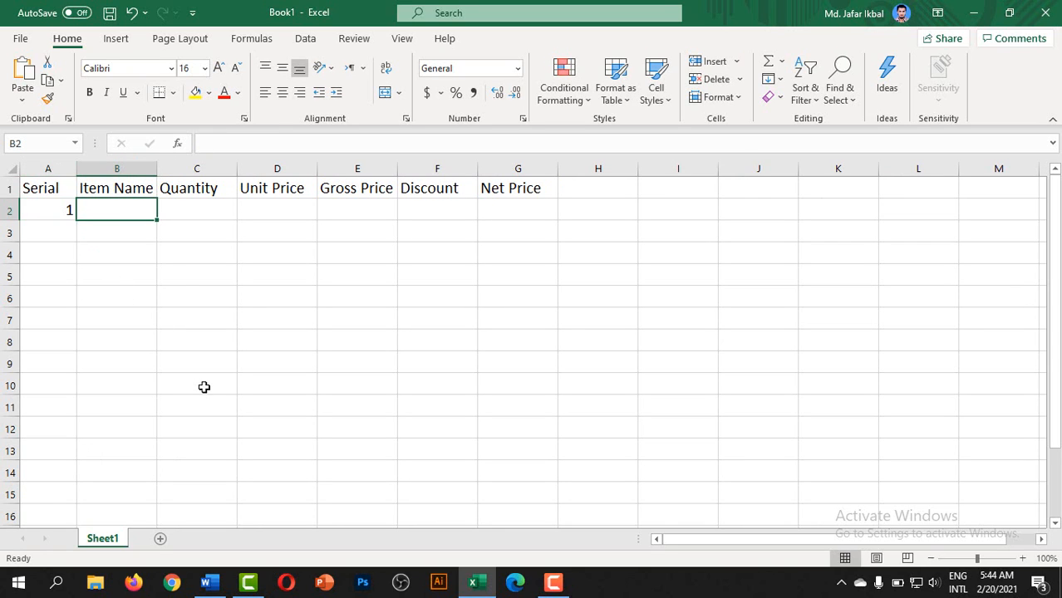
type("Mother")
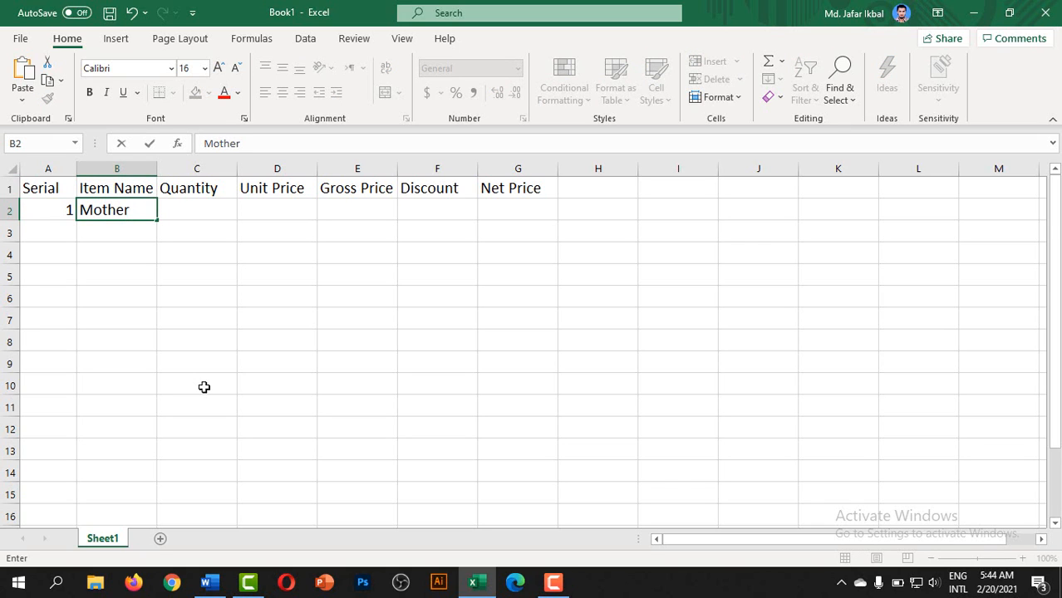
key("BackSpace")
type("board")
key("Return")
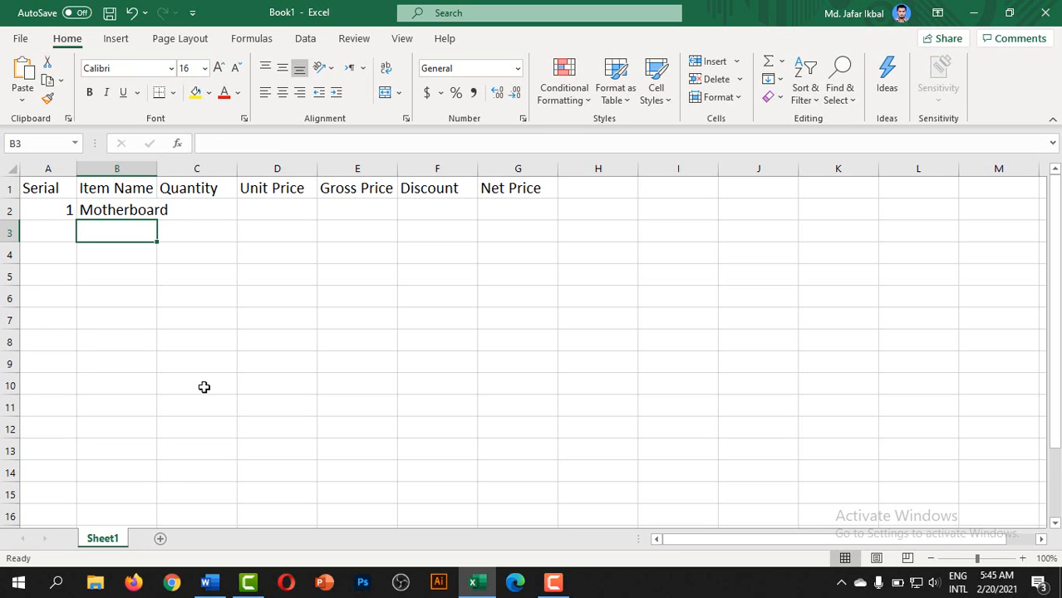
Fill row 3 with serial number 2 and the item name Processor.
key("Left")
type("2")
key("Tab")
type("Pro")
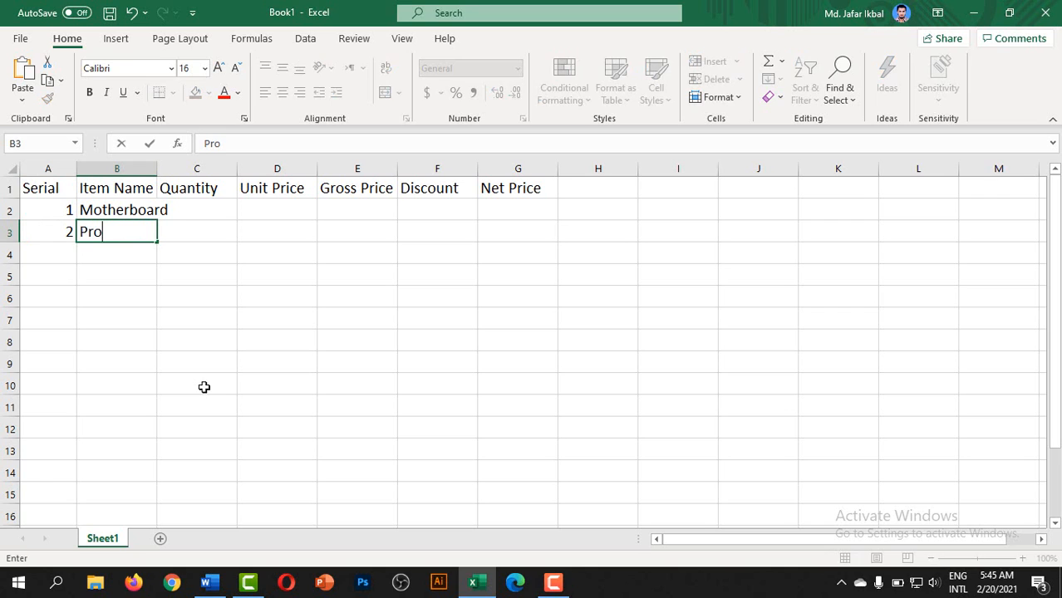
type("cessor")
key("Return")
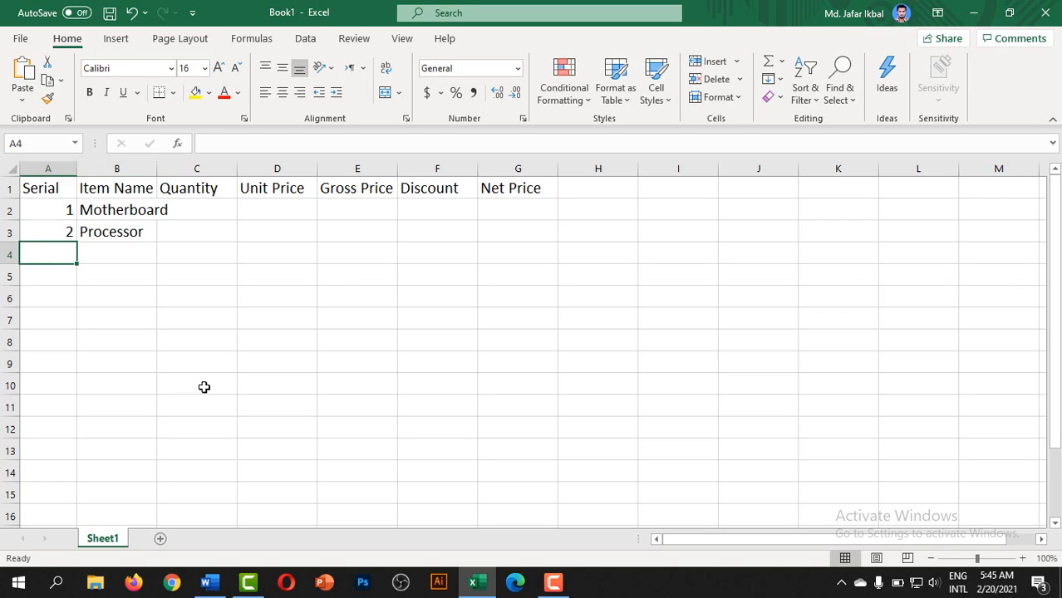
Fill row 4 with serial number 3 and the item name RAM.
type("3")
key("Tab")
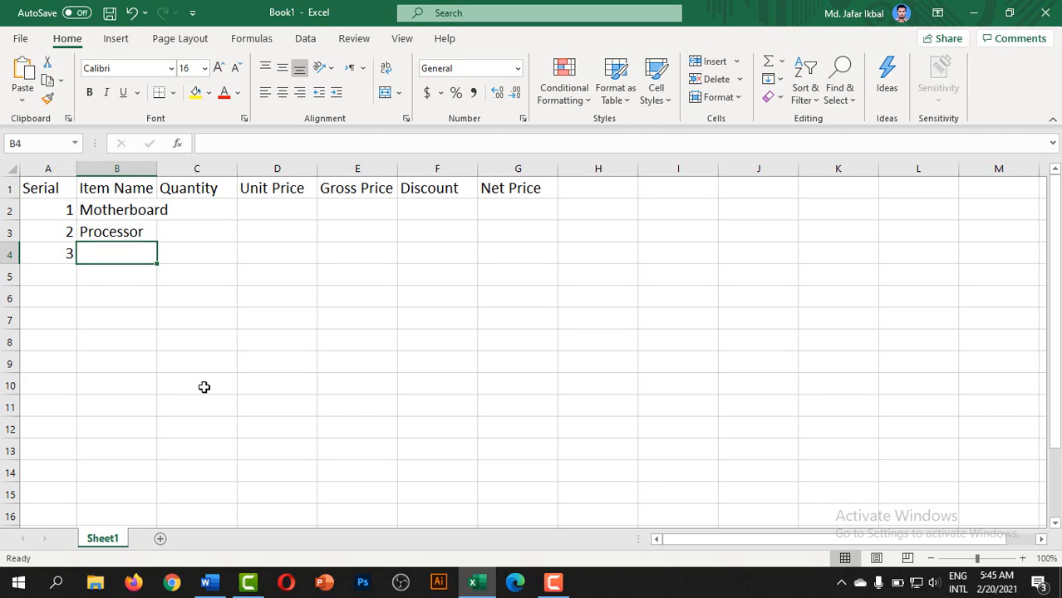
type("Ra")
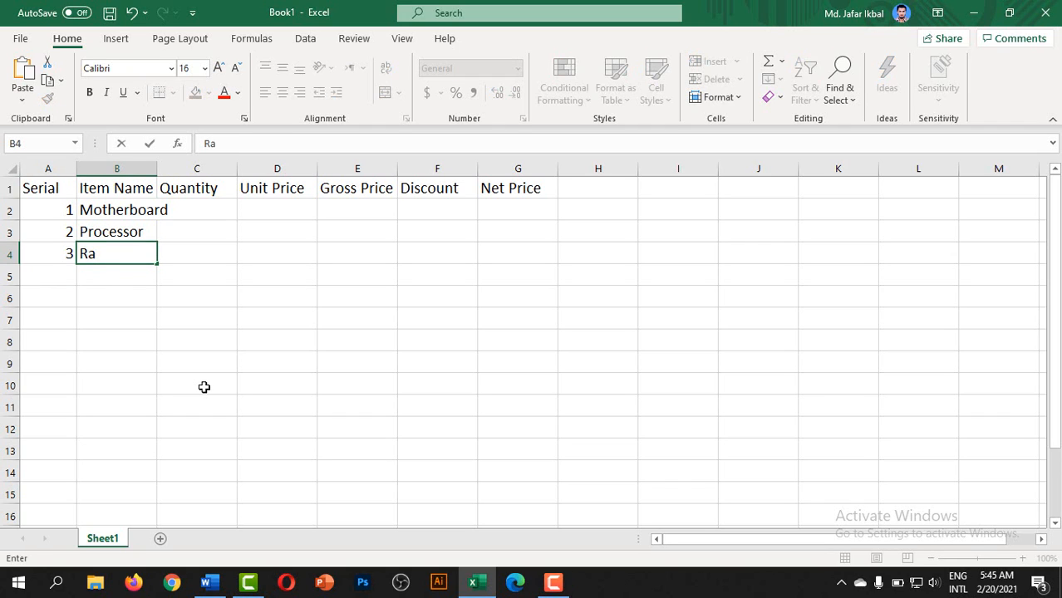
key("BackSpace")
type("AM")
key("Return")
Fill row 5 with serial number 4 and the item name Printer.
key("Left")
type("4")
key("Tab")
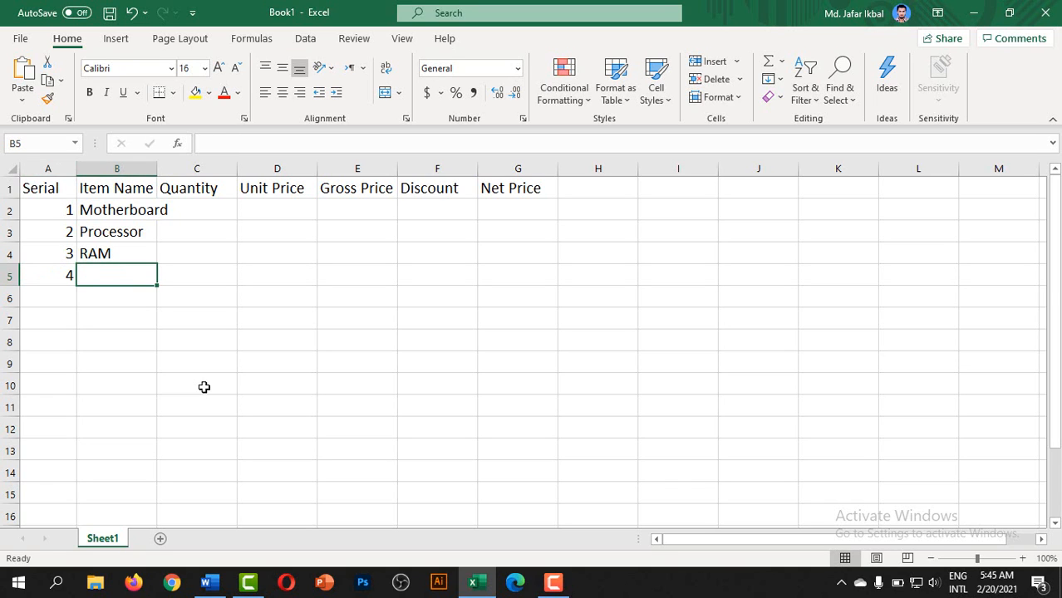
type("P")
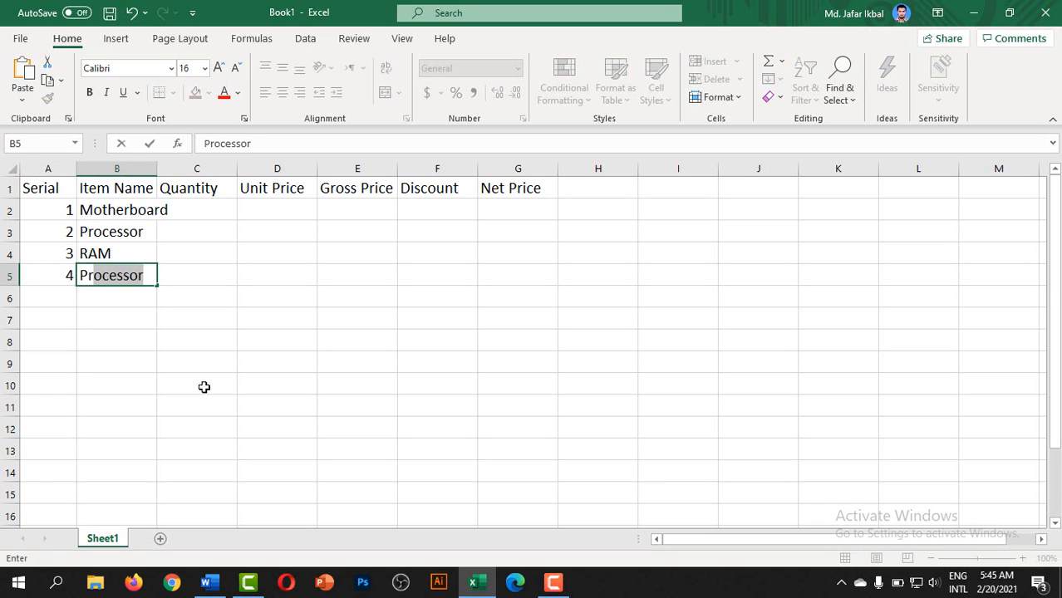
type("rinter")
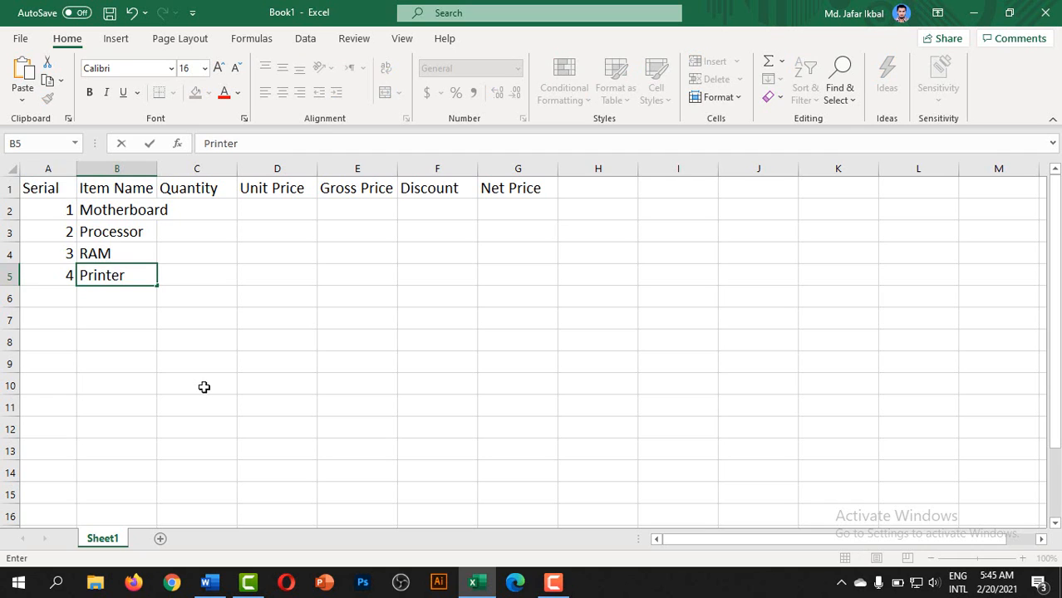
key("Return")
Fill row 6 with serial number 5 and the item name Scanner.
type("5")
key("Tab")
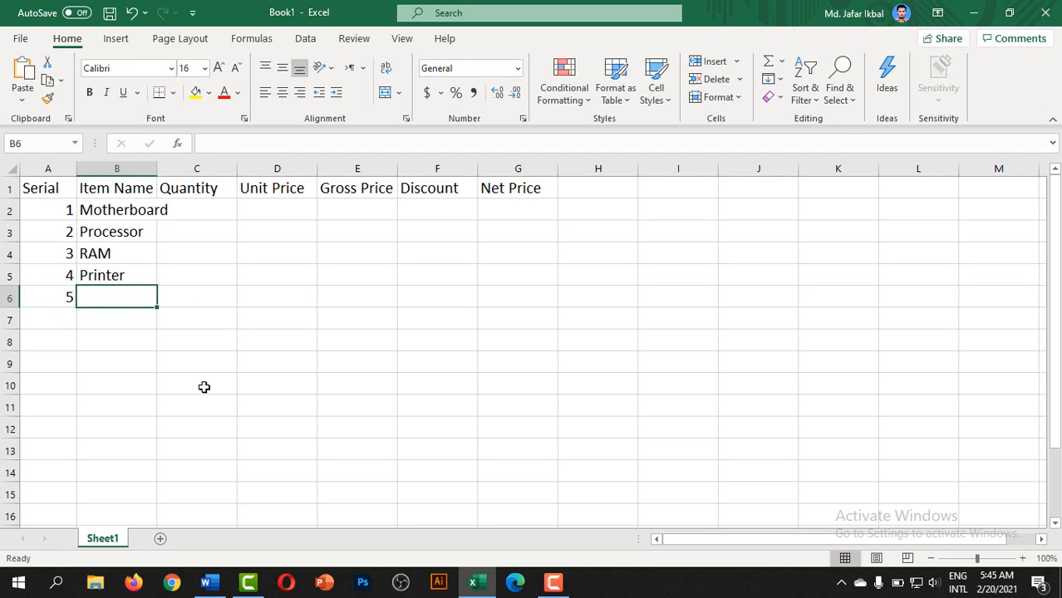
type("Sca")
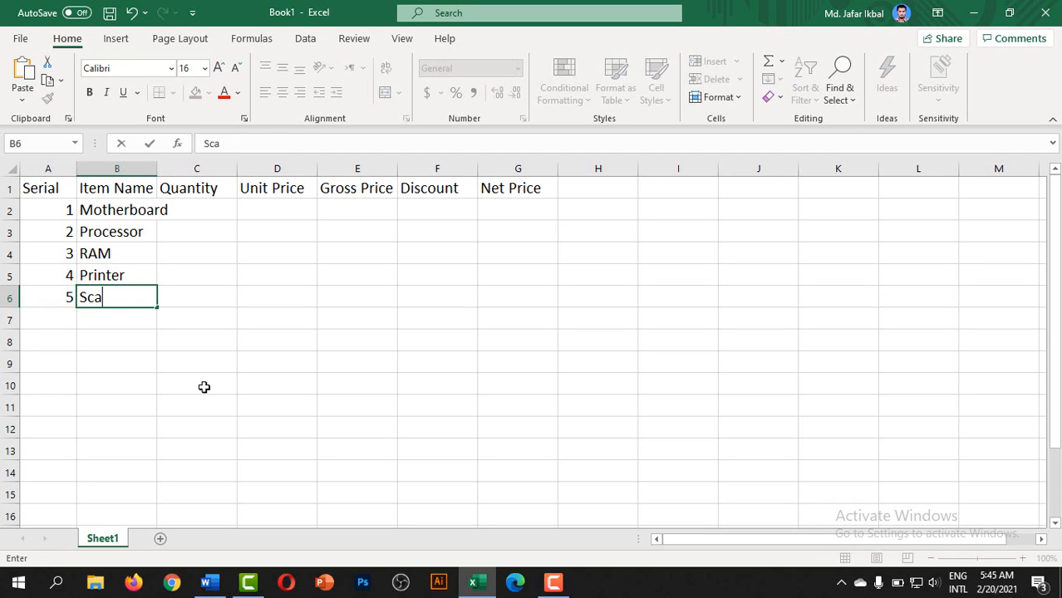
type("nner")
key("Tab")
Go to the first Quantity cell, C2, and widen the Item Name column to fit the word Motherboard.
key("Up")
key("Up")
key("Up")
key("Up")
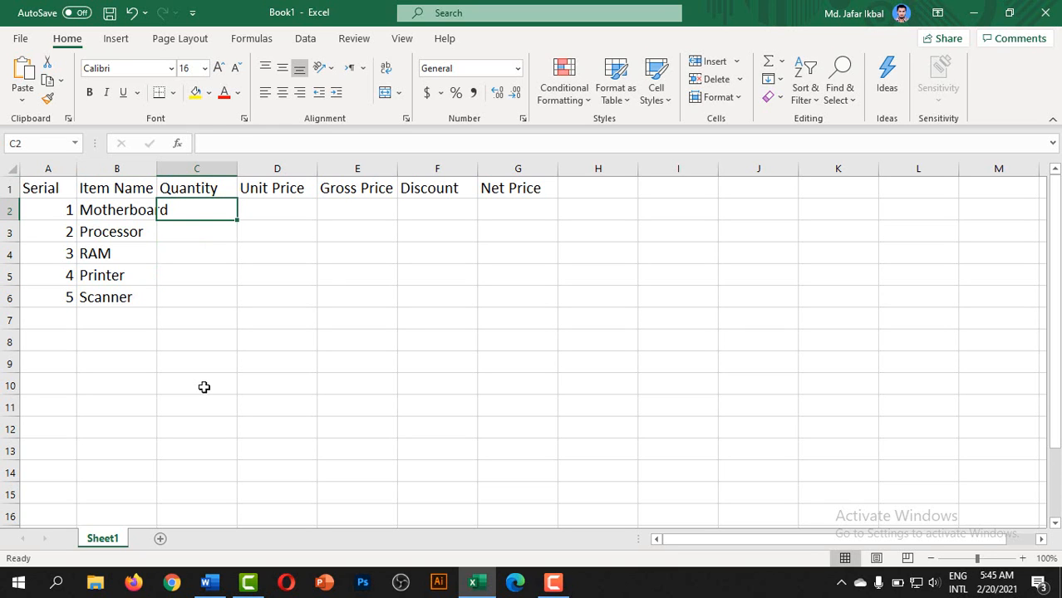
left_click_drag(156, 169, 173, 169)
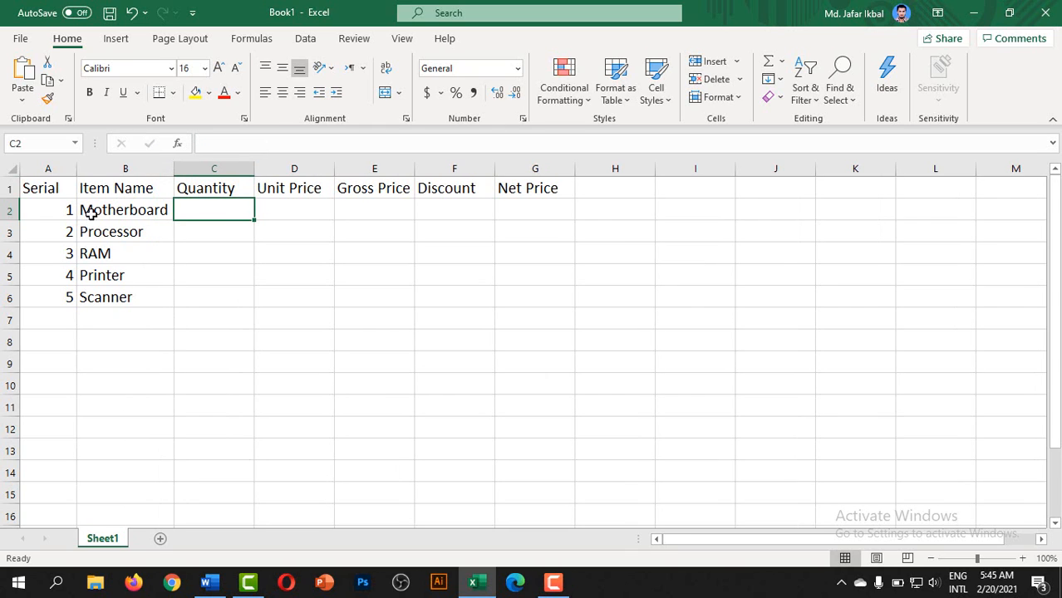
Center the contents of the Serial column.
left_click(62, 169)
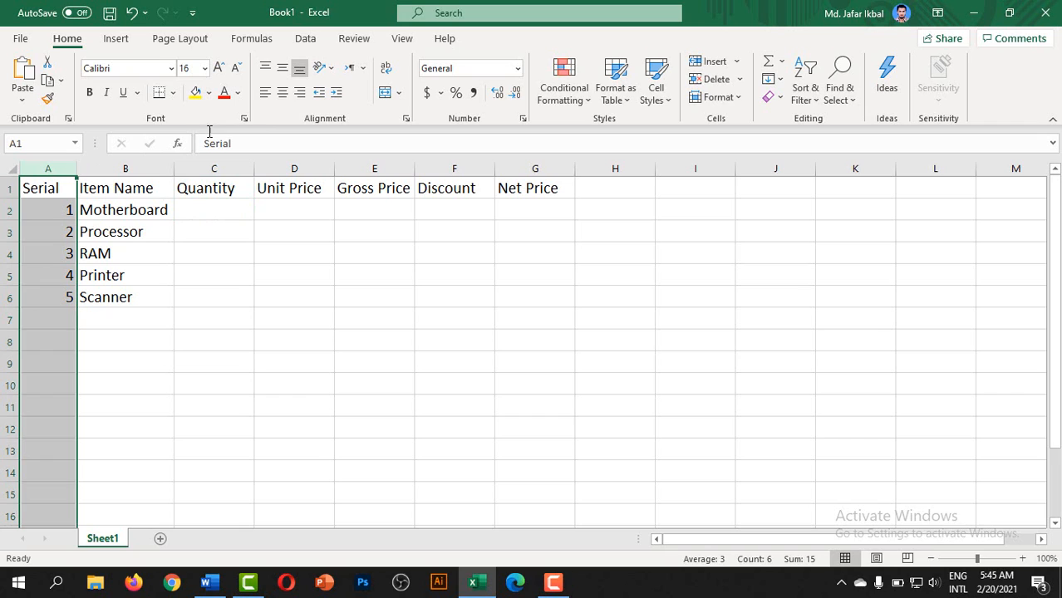
left_click(283, 92)
left_click(165, 211)
Enter the quantities 5, 5, 10, 15 and 12 in cells C2 to C6 for the five items.
left_click(211, 211)
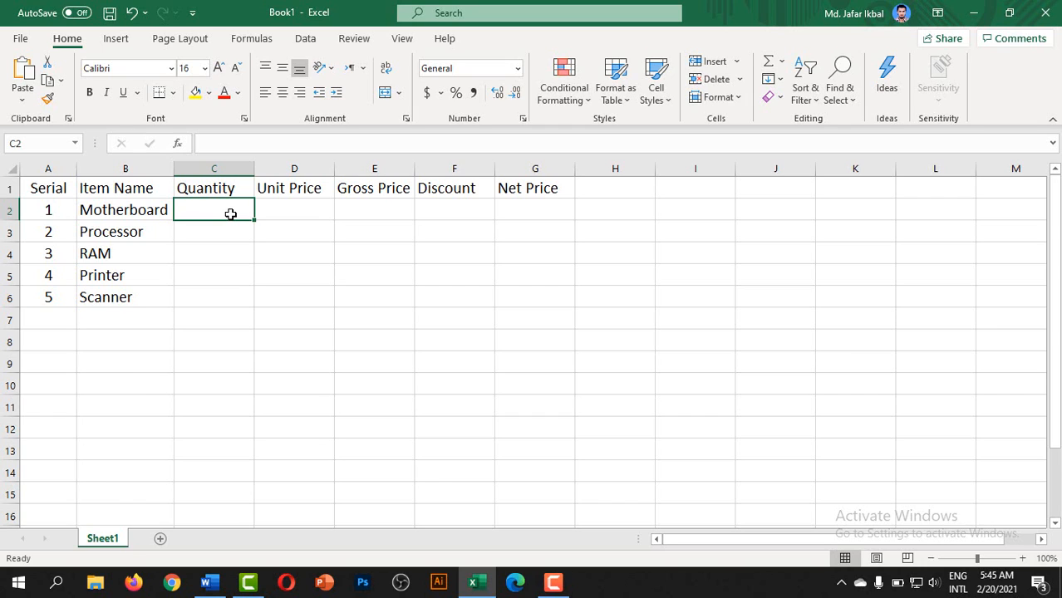
type("5")
key("Return")
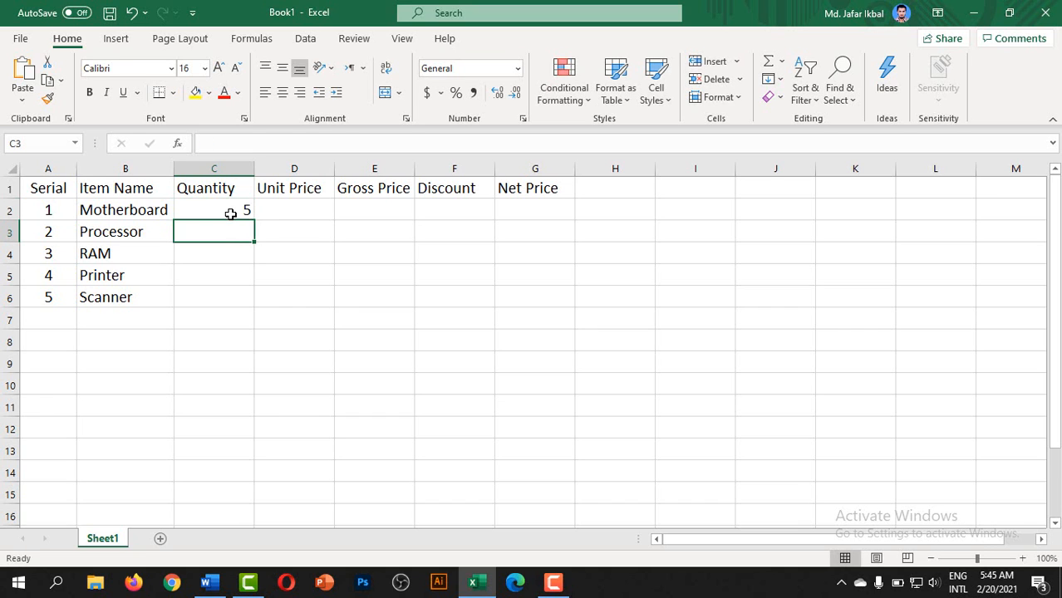
type("5")
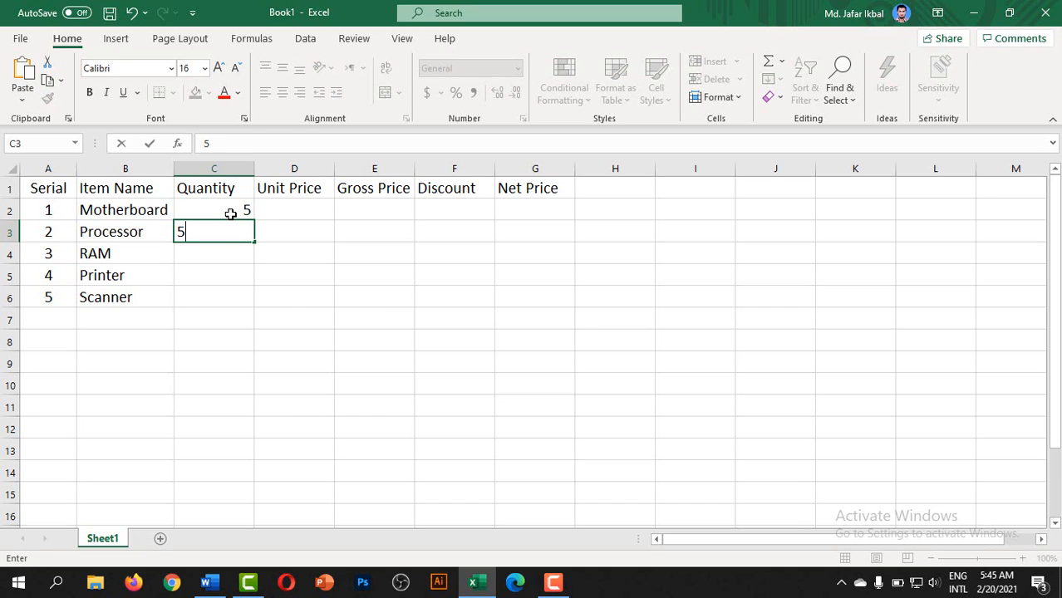
key("Return")
type("10")
key("Return")
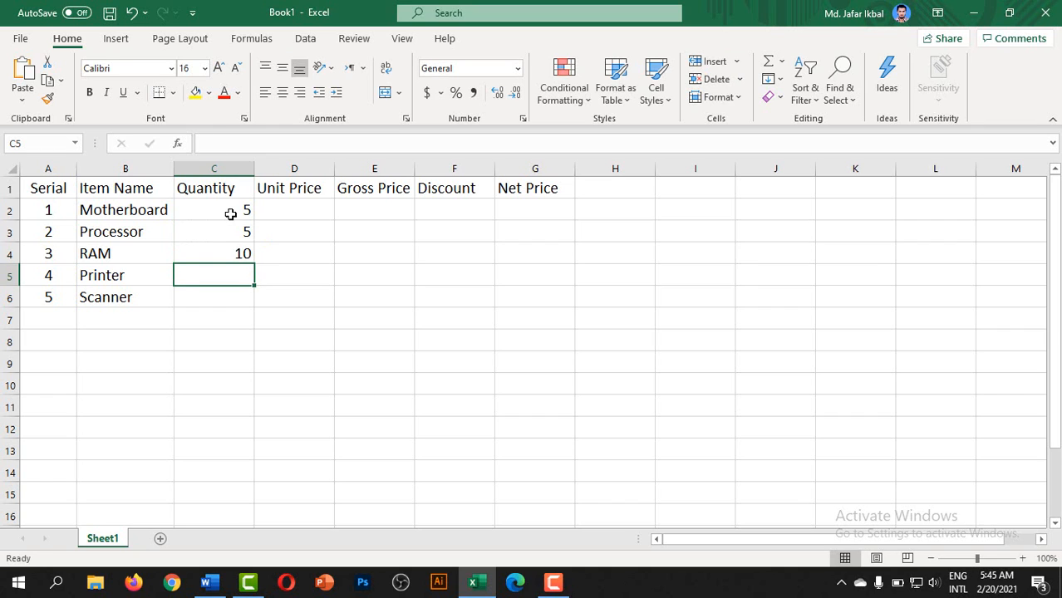
type("15")
key("Return")
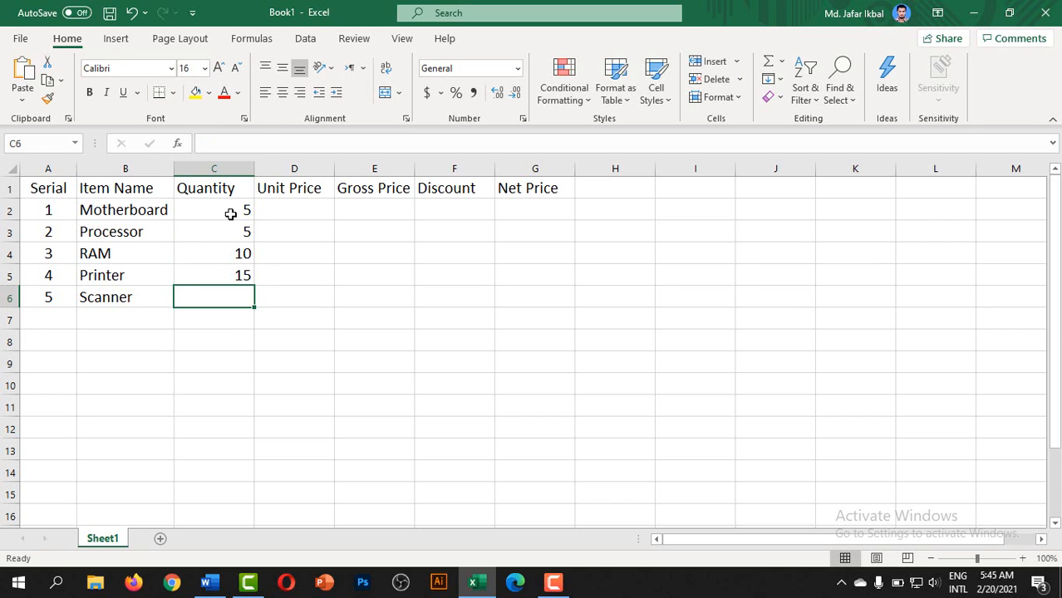
type("12")
key("Tab")
Enter the unit prices 6500, 4500, 2200, 5000 and 4500 in cells D2 to D6.
key("Up")
key("Up")
key("Up")
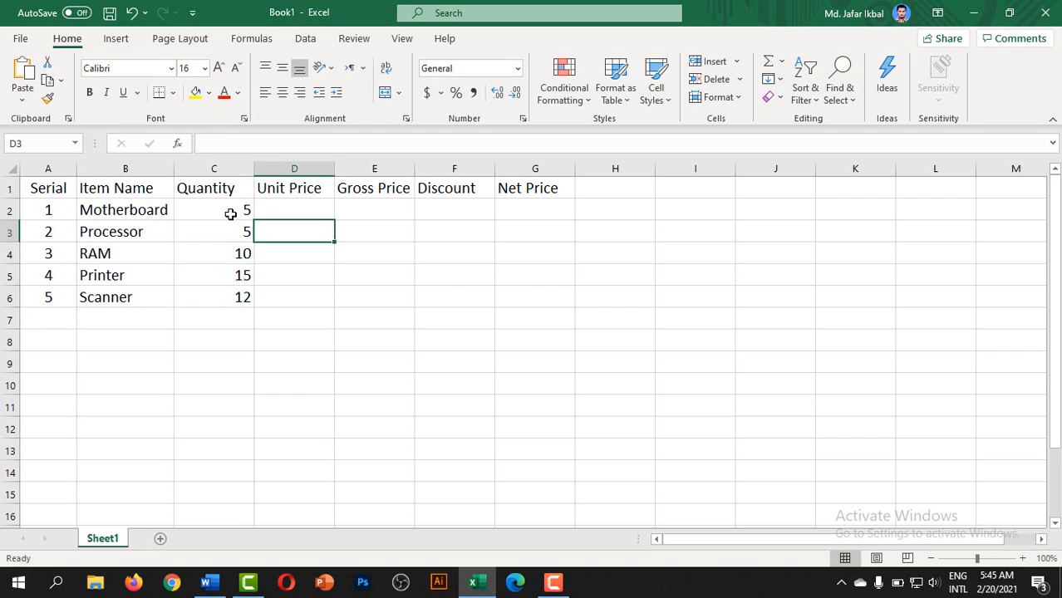
key("Up")
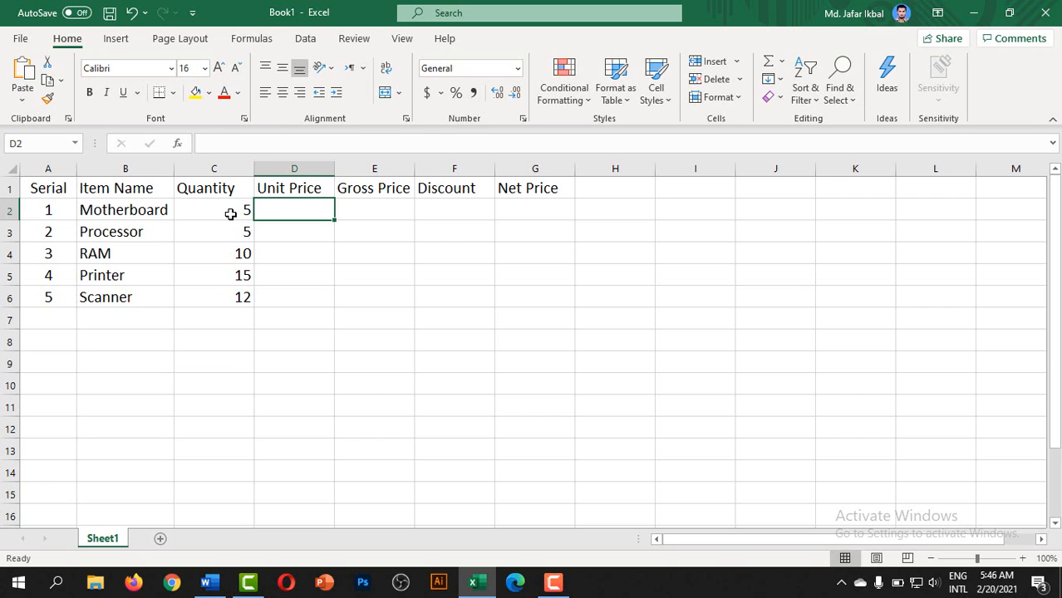
type("6500")
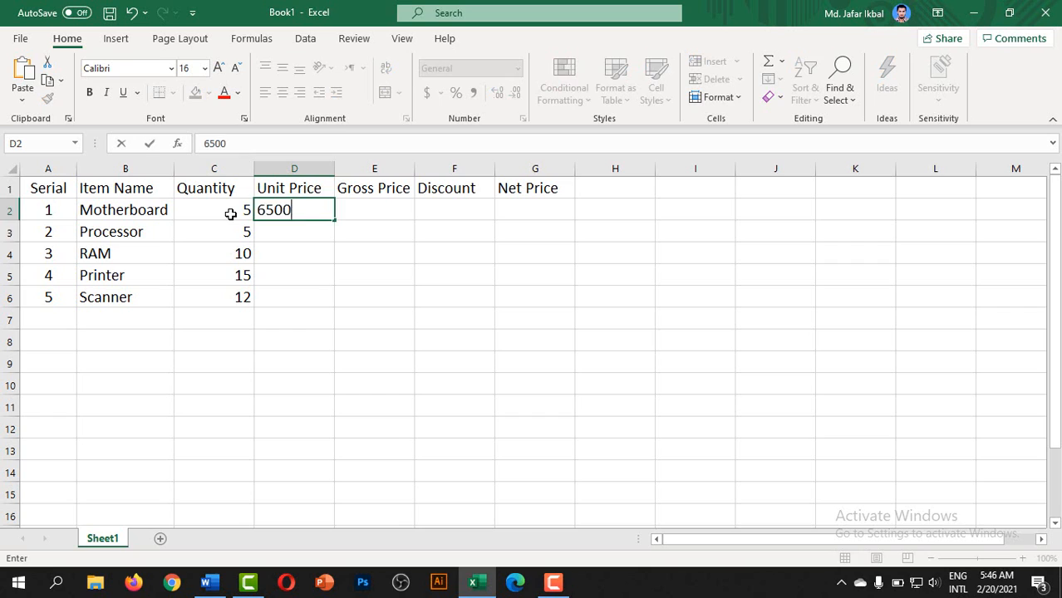
key("Return")
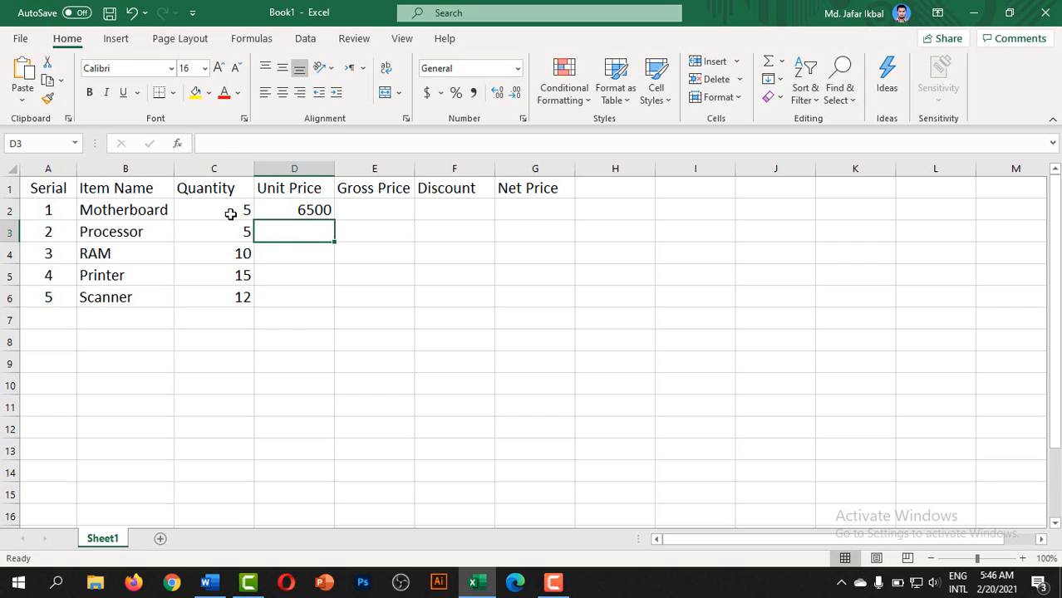
type("4500")
key("Return")
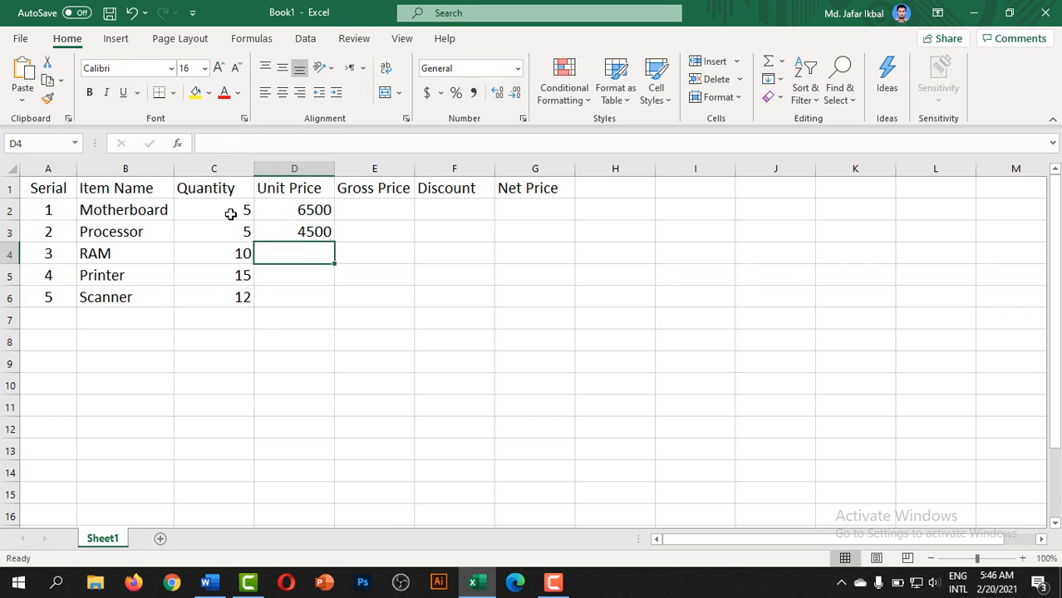
type("2200")
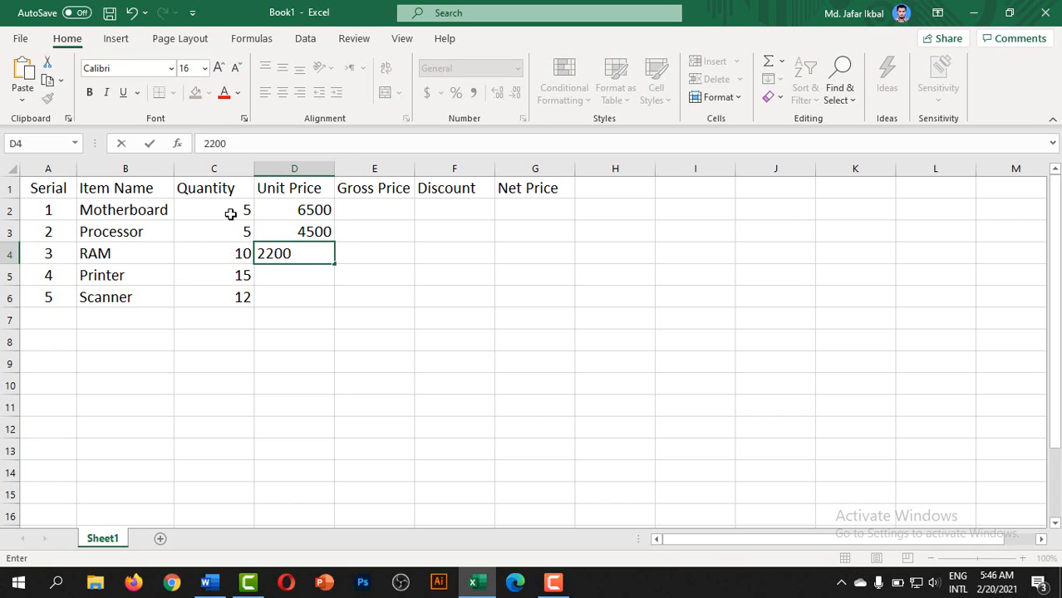
key("Return")
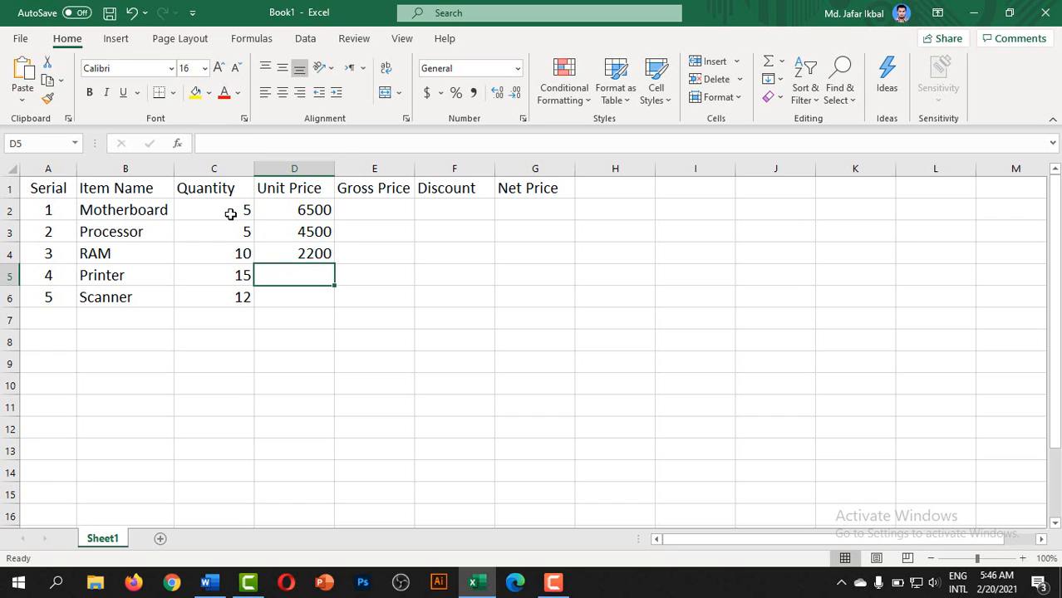
type("5000")
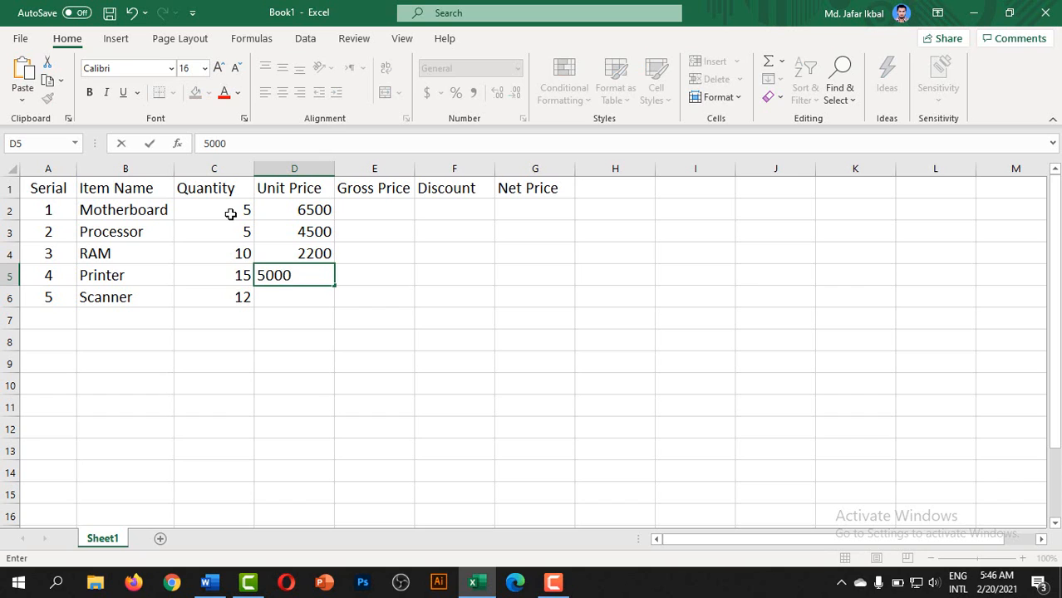
key("Return")
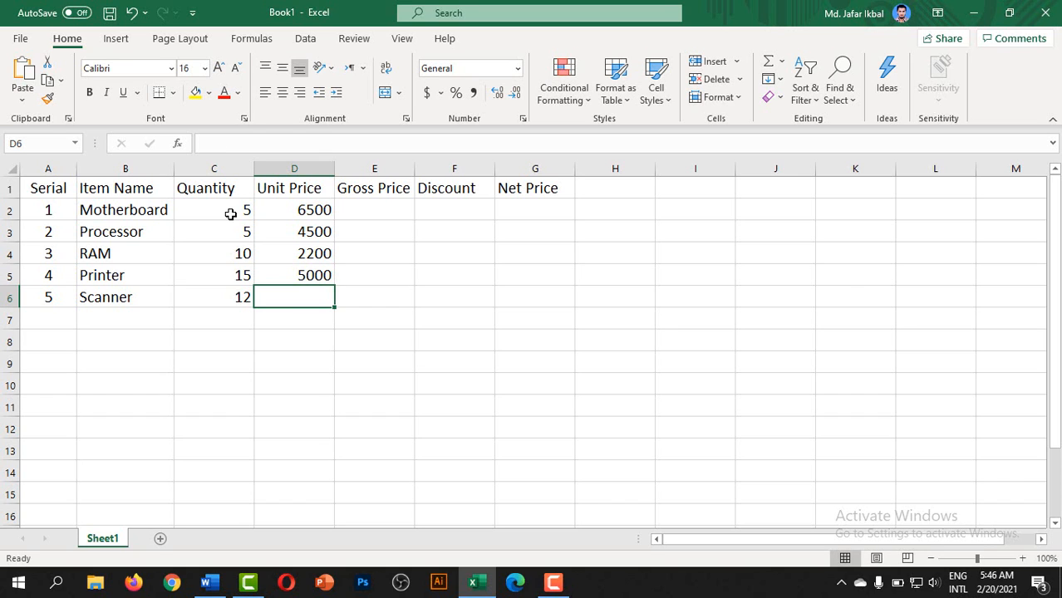
type("45000")
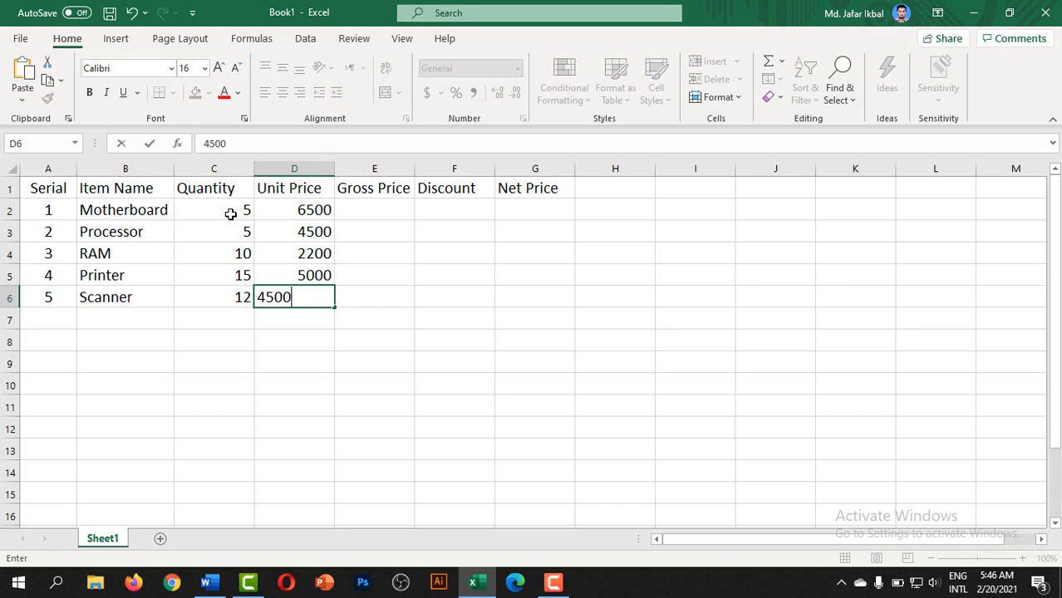
key("BackSpace")
key("Right")
Calculate the Motherboard's gross price in E2 with =Sum(C2*D2) and fill the formula down to E6.
key("Up")
key("Up")
key("Up")
key("Up")
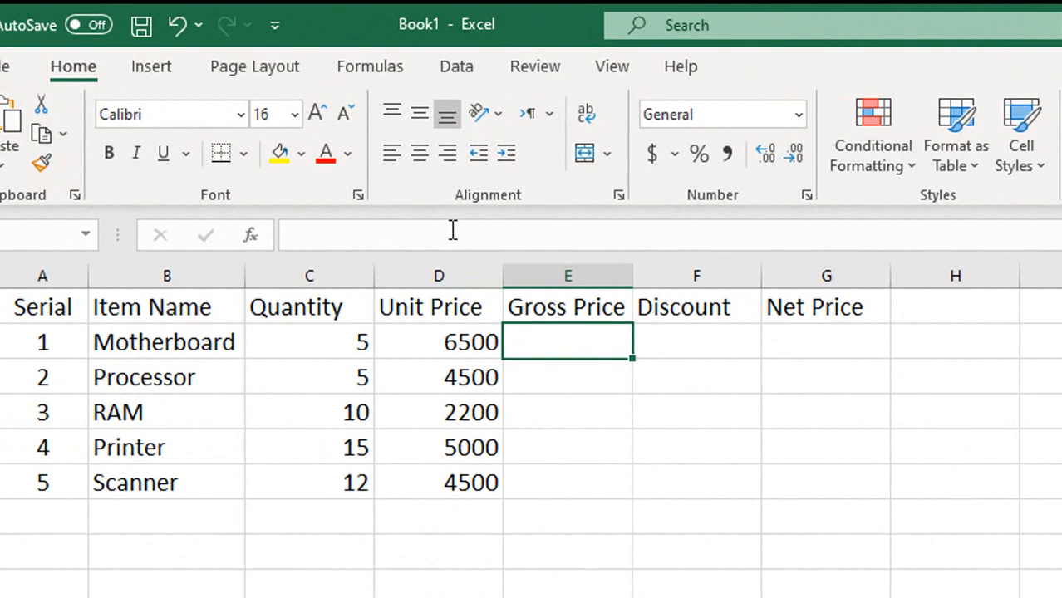
left_click(319, 152)
type("=Su")
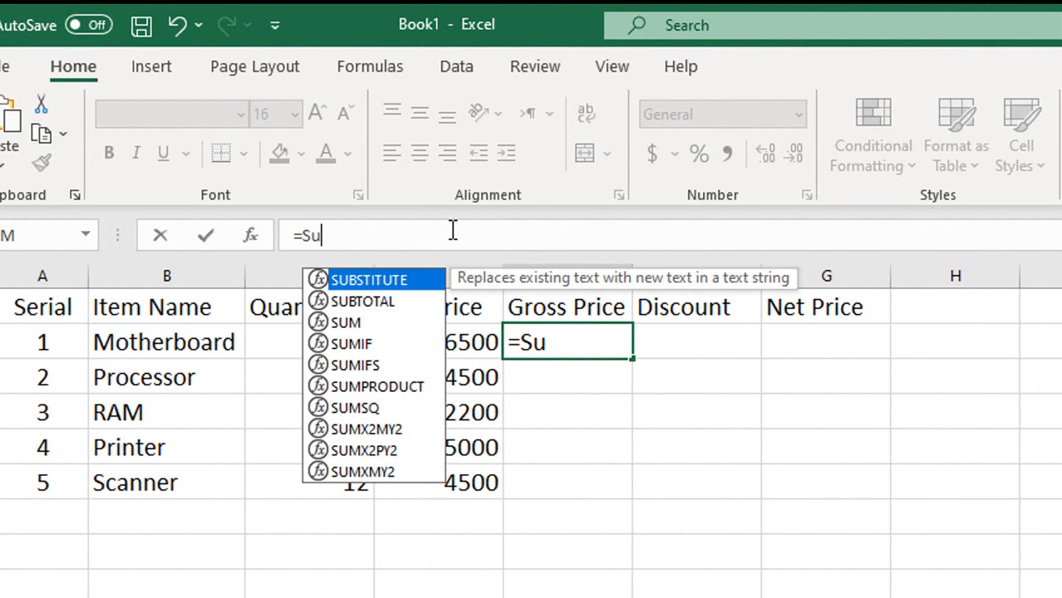
type("m(")
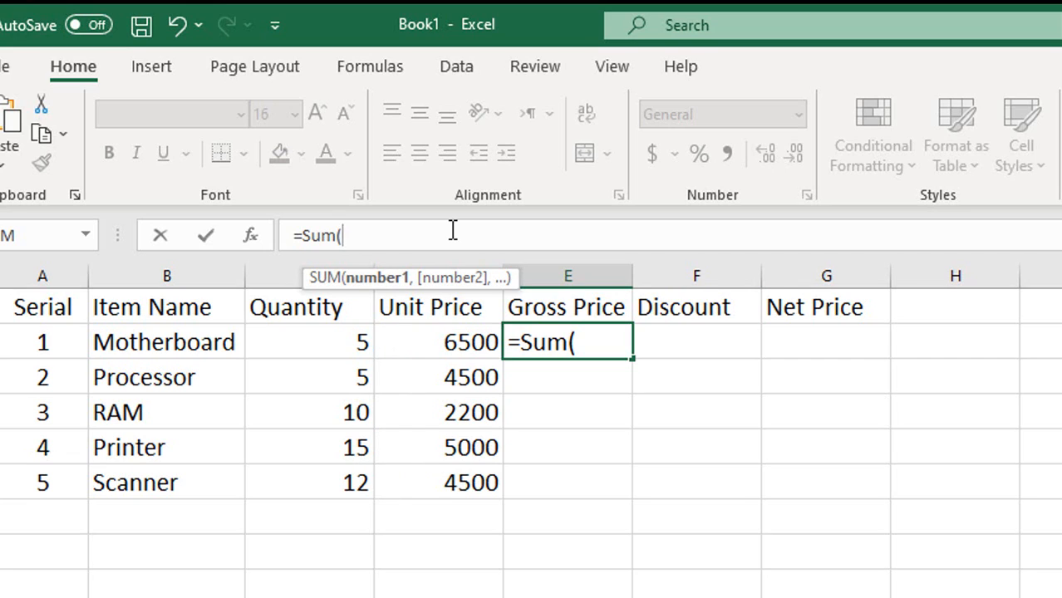
left_click(354, 347)
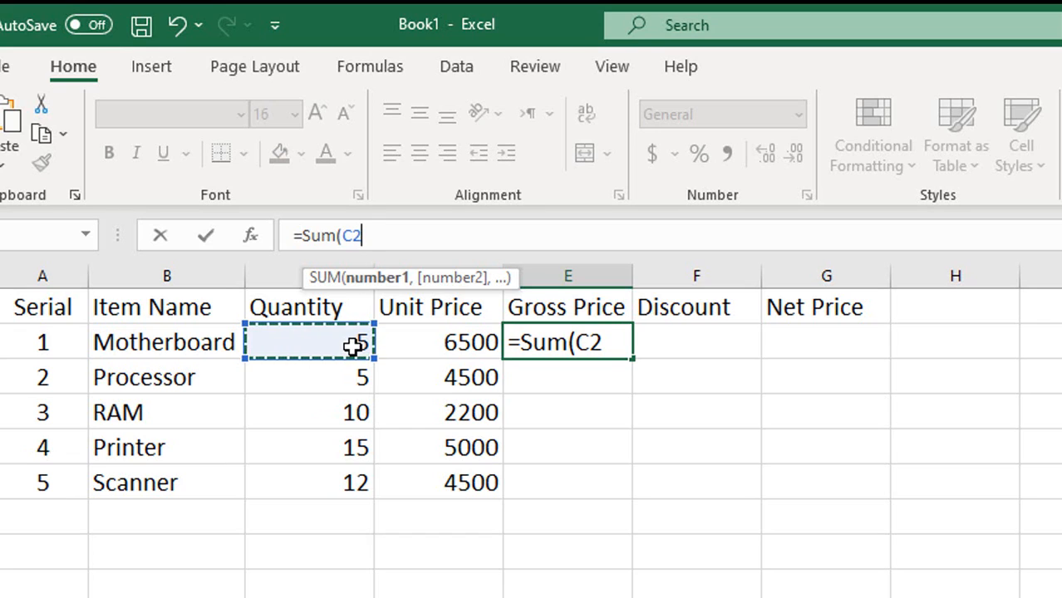
type("*")
left_click(450, 340)
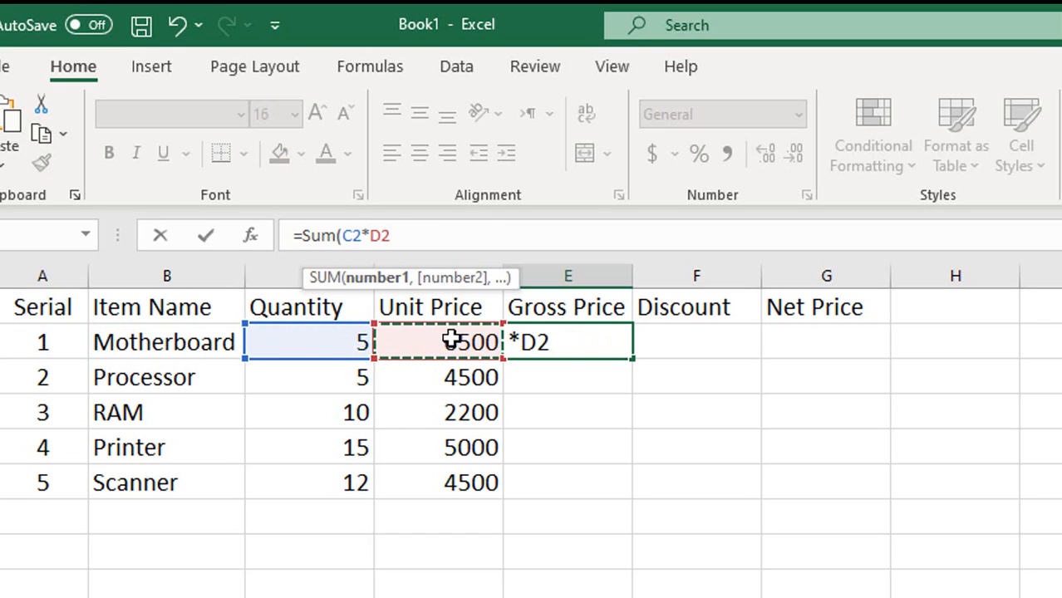
type(")")
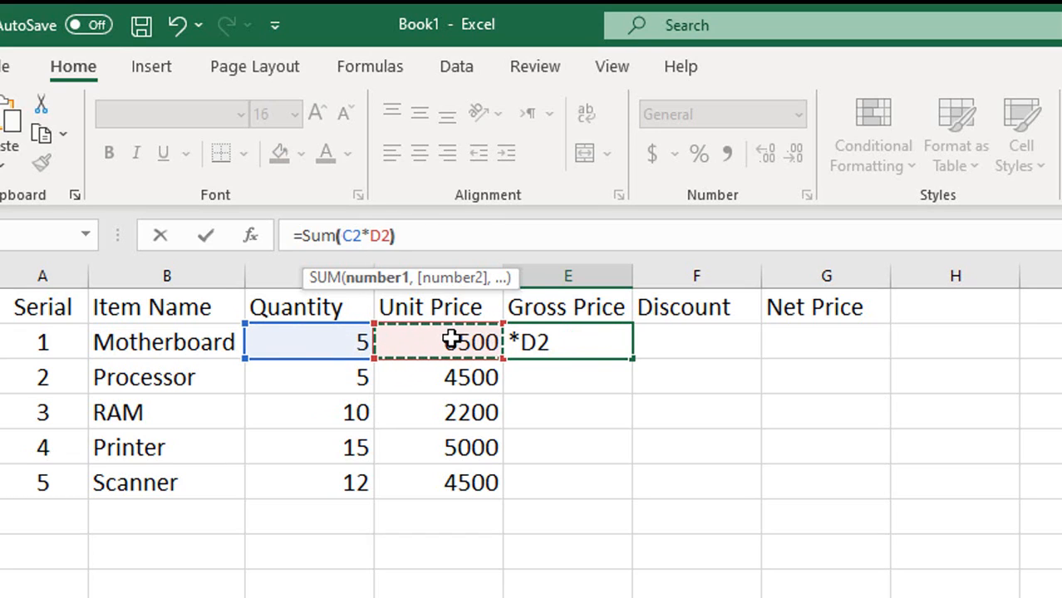
key("Return")
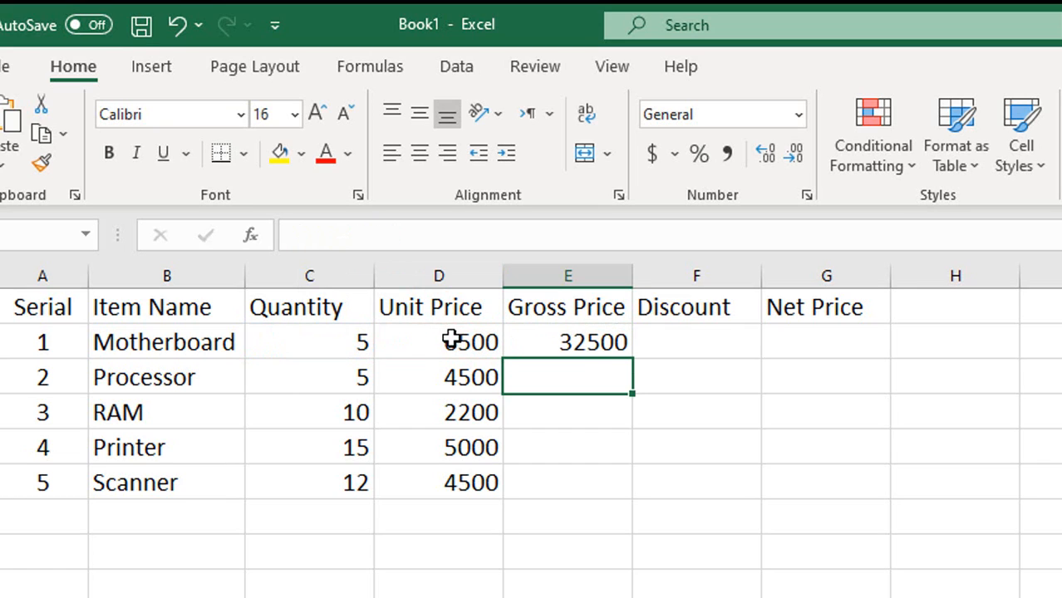
left_click(599, 342)
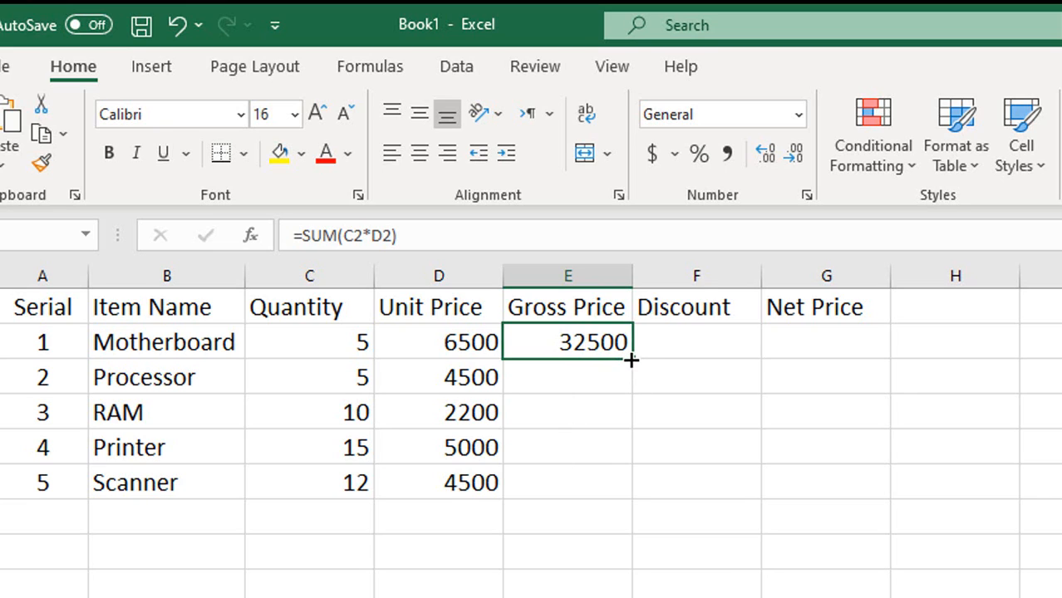
left_click_drag(632, 360, 621, 501)
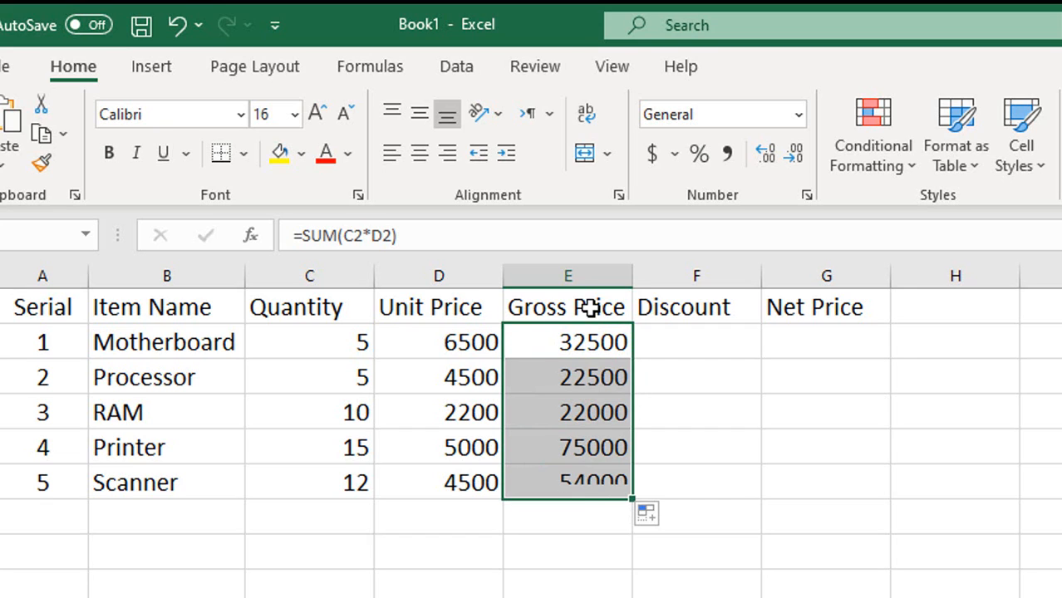
Calculate the Motherboard's 7% discount in F2 with =sum(E2*7%) and fill the formula down to F6.
left_click(729, 339)
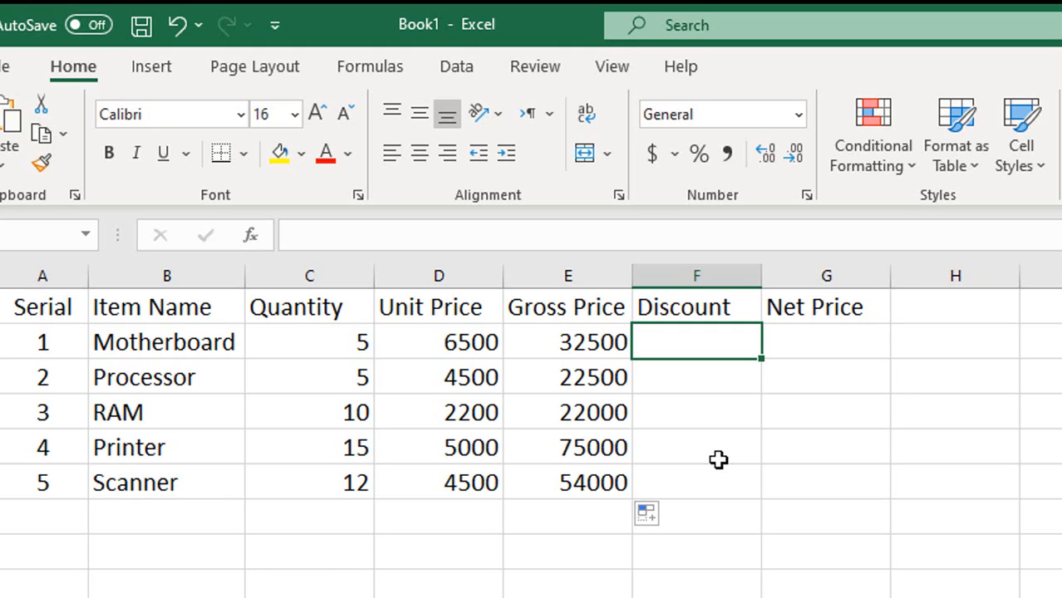
left_click(625, 235)
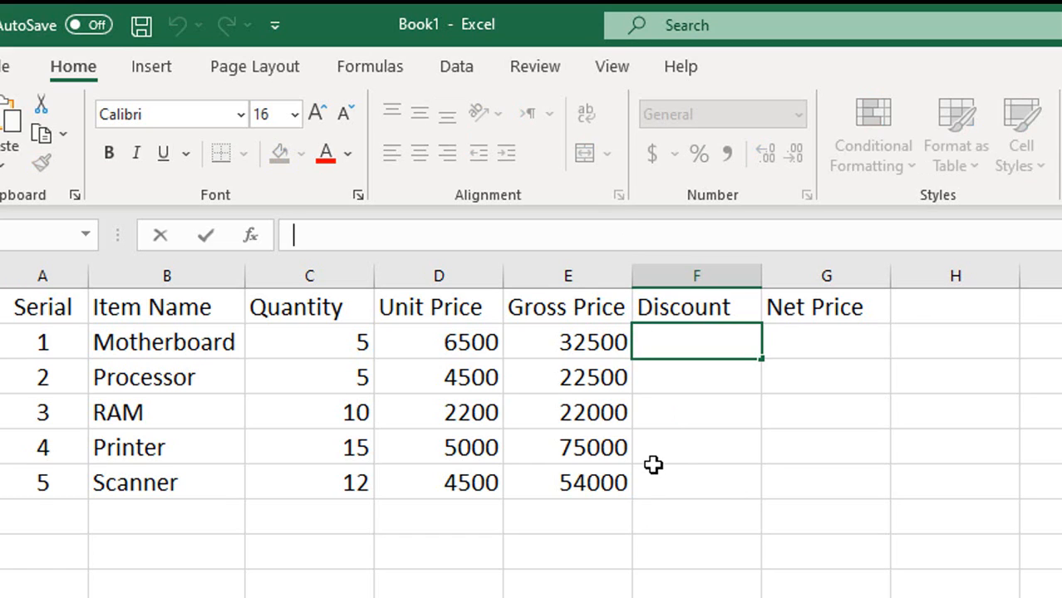
type("=")
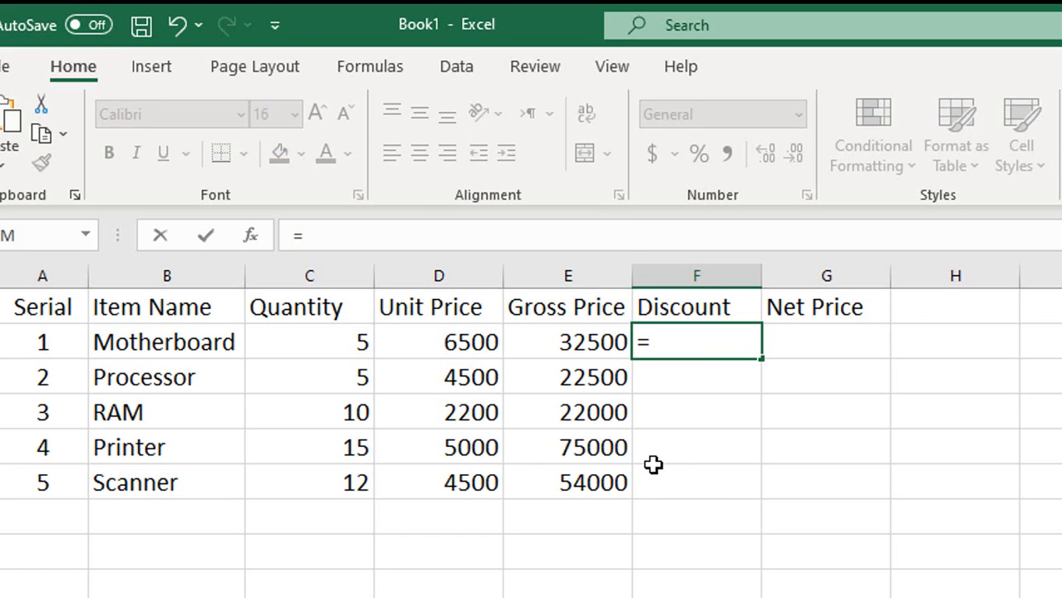
type("sum(")
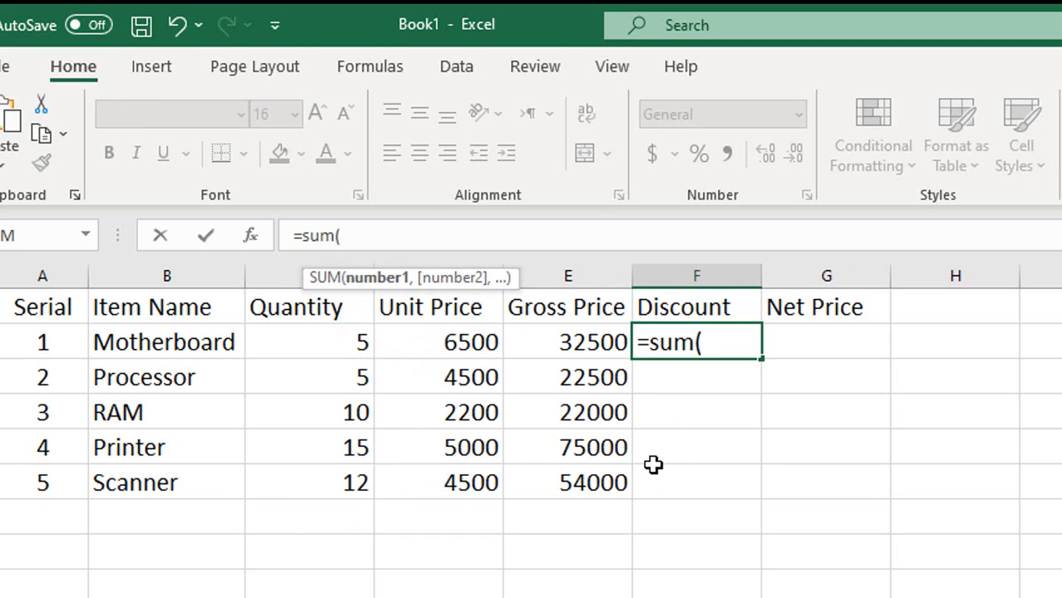
left_click(599, 342)
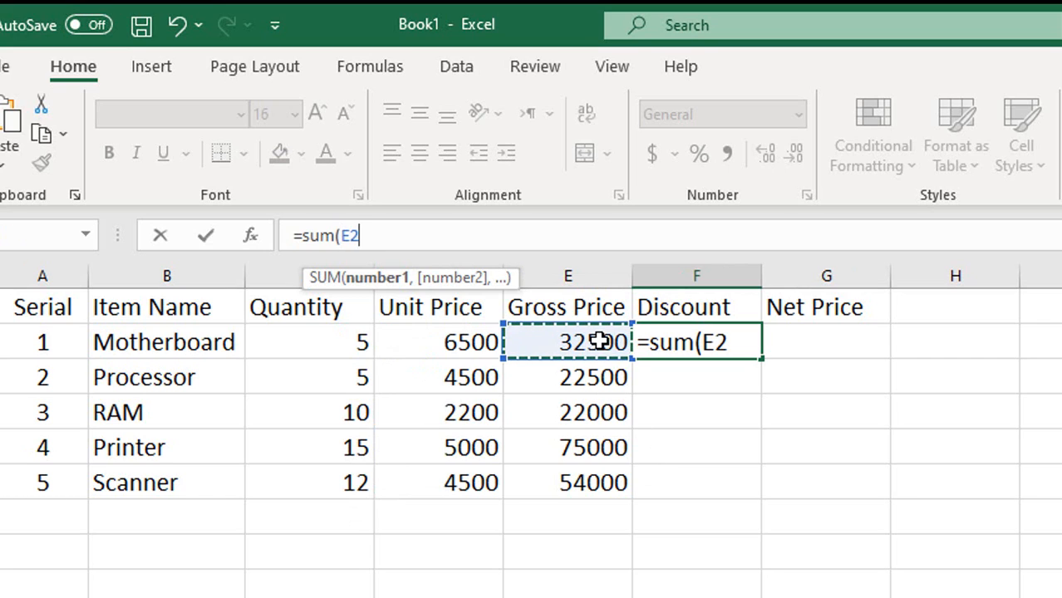
type("*")
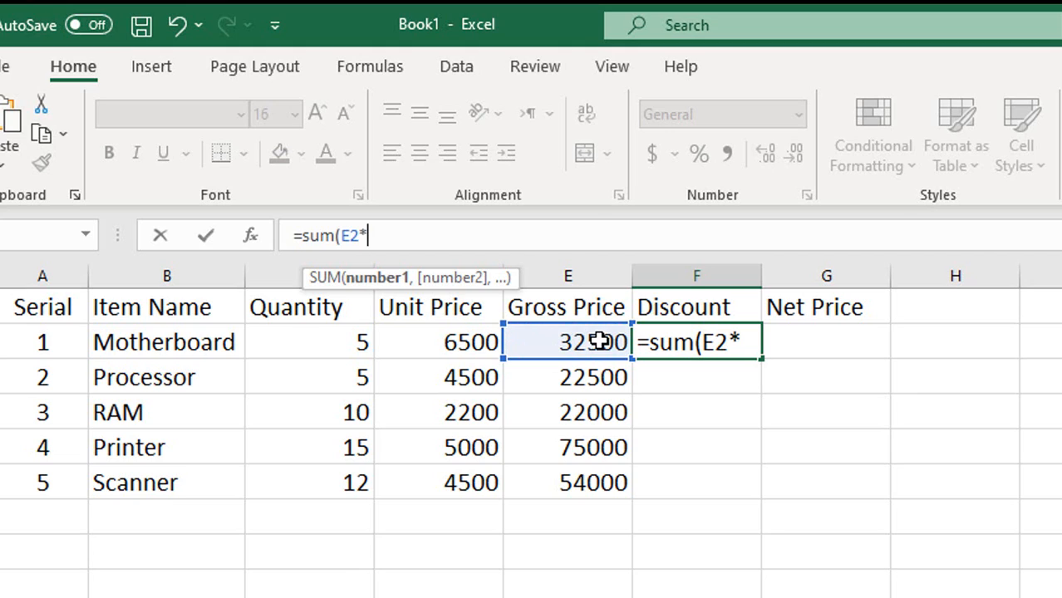
type("7%")
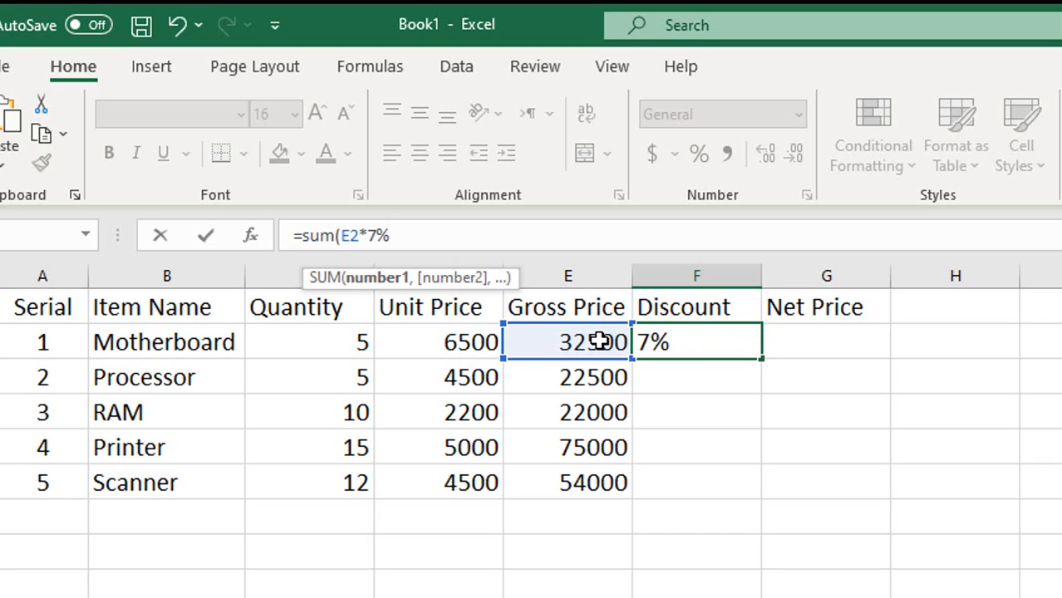
type(")")
key("Return")
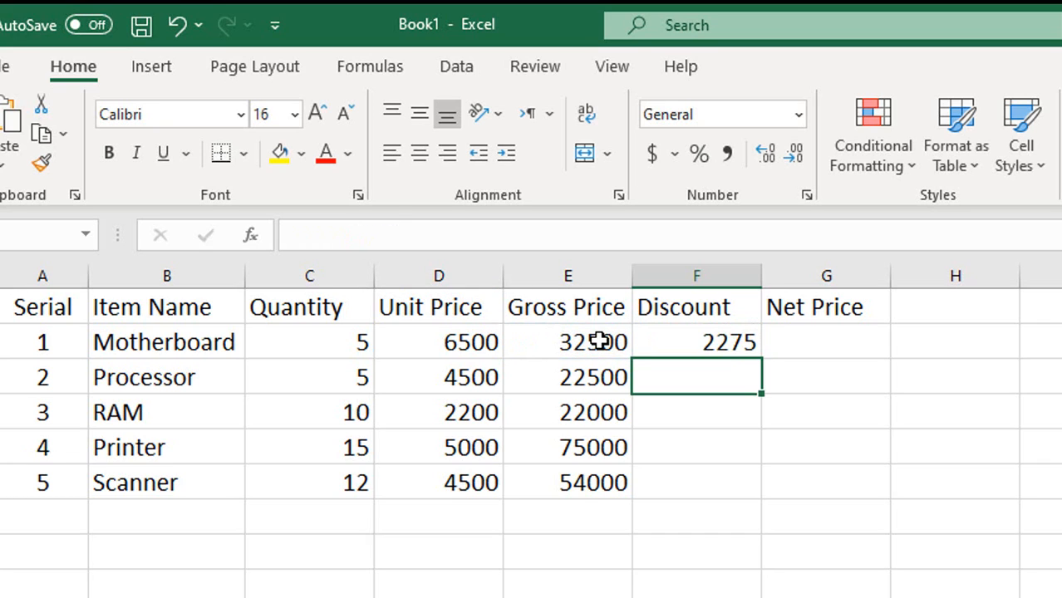
left_click(667, 345)
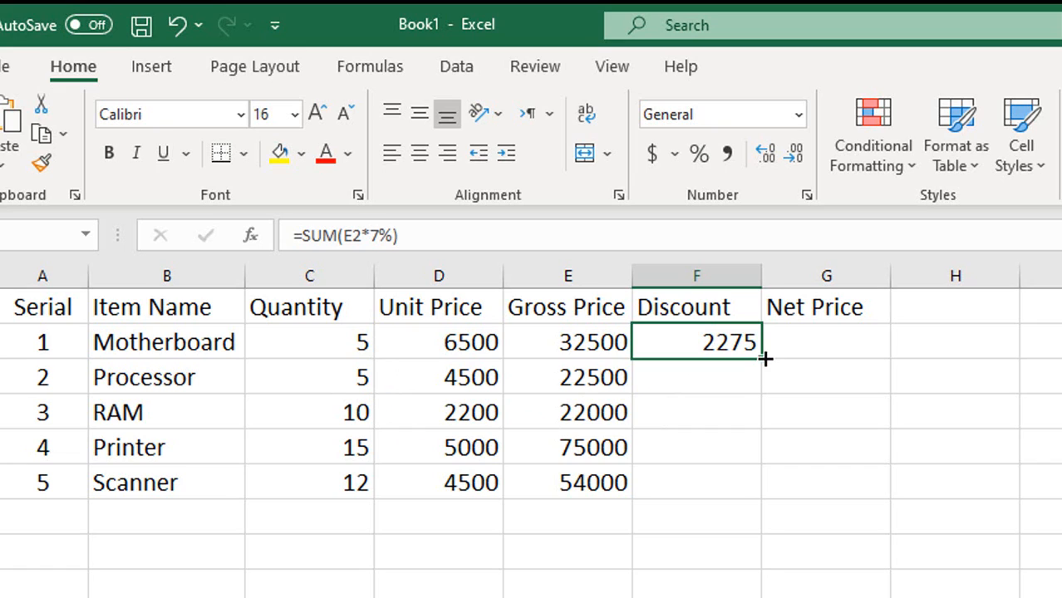
left_click_drag(760, 359, 762, 504)
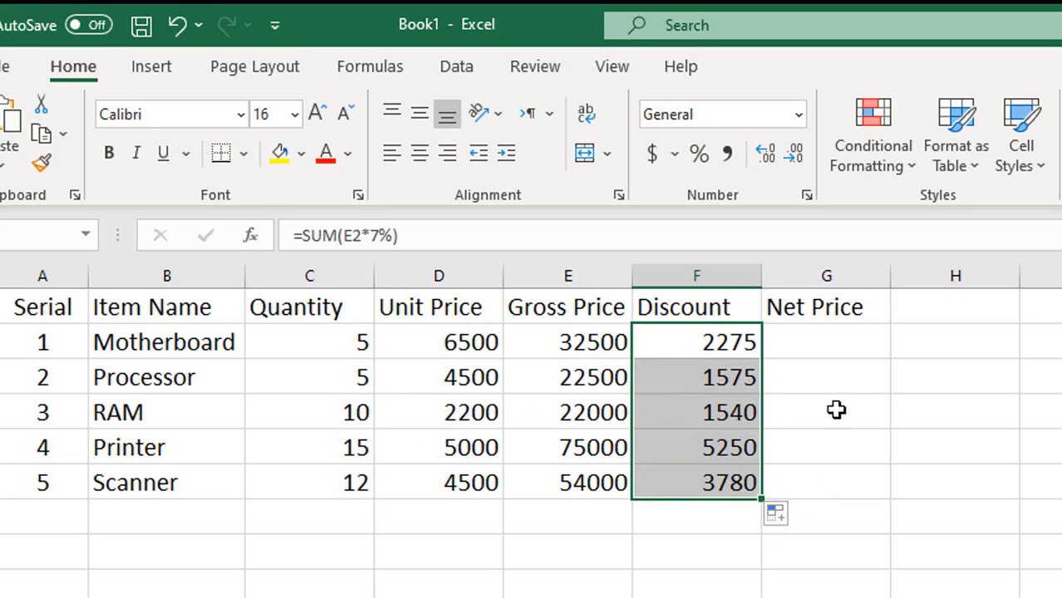
Calculate the Motherboard's net price in G2 with =sum(E2-F2), subtracting the discount from the gross price.
left_click(819, 342)
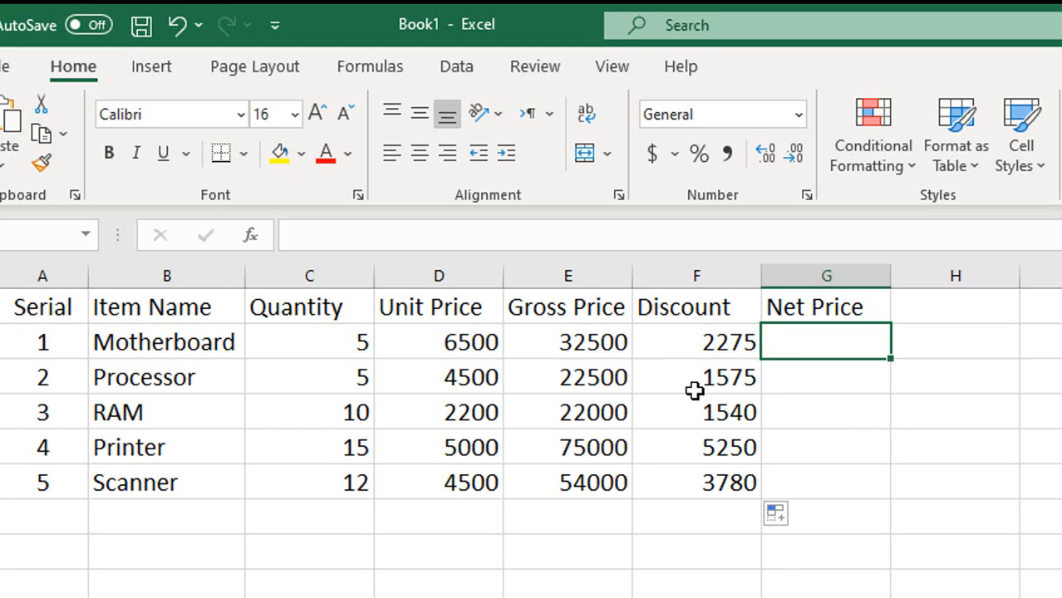
left_click(700, 237)
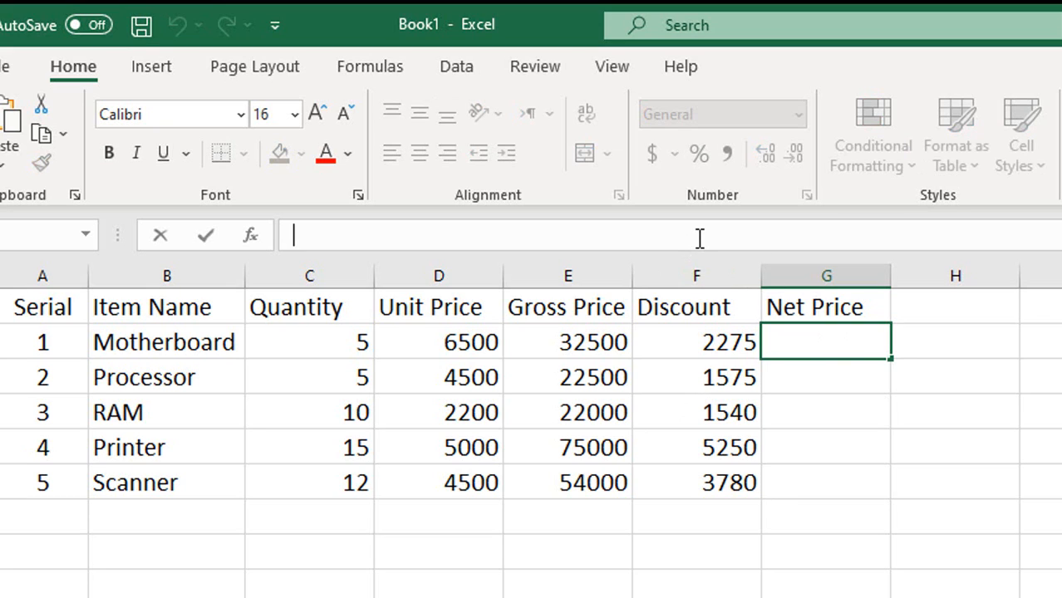
type("=sum")
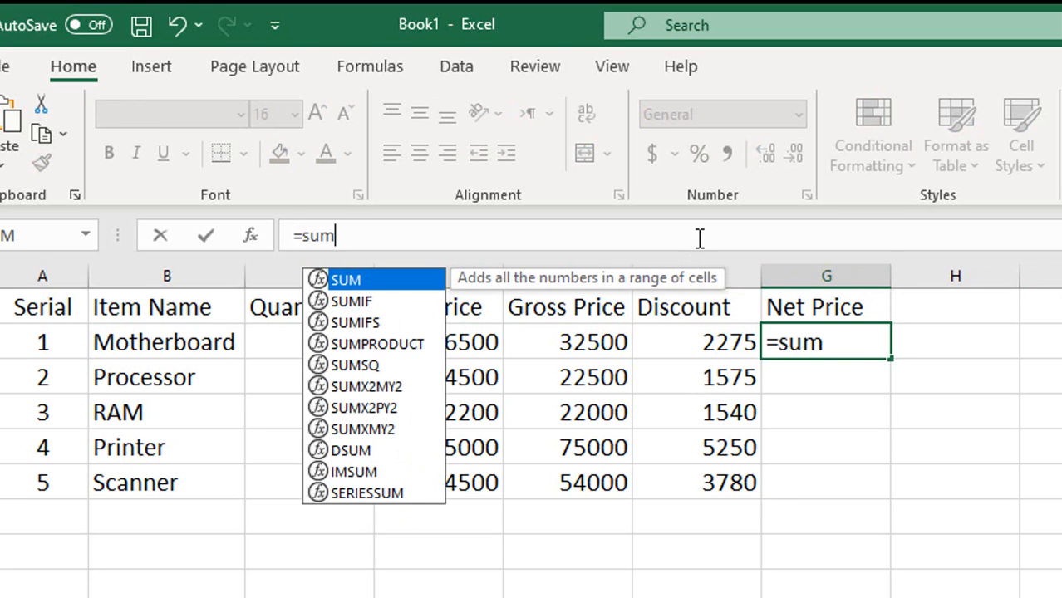
type("(")
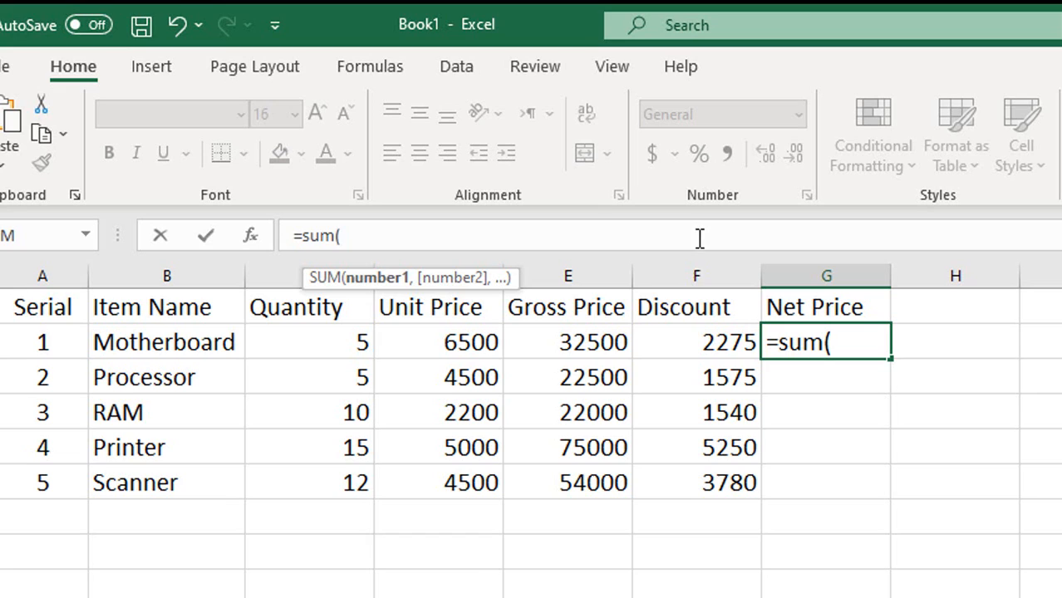
left_click(605, 343)
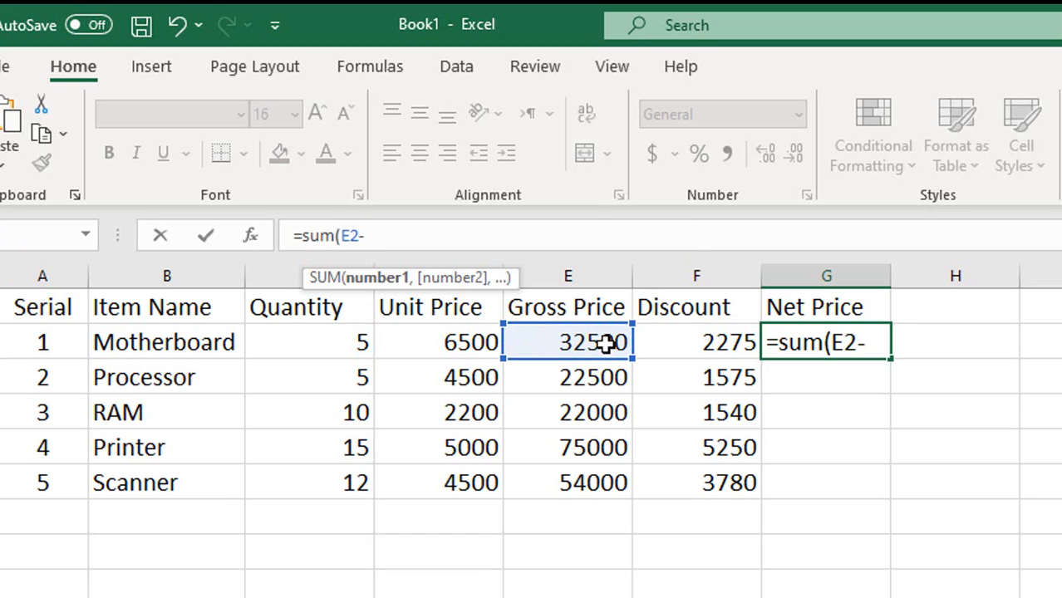
type("-")
left_click(705, 344)
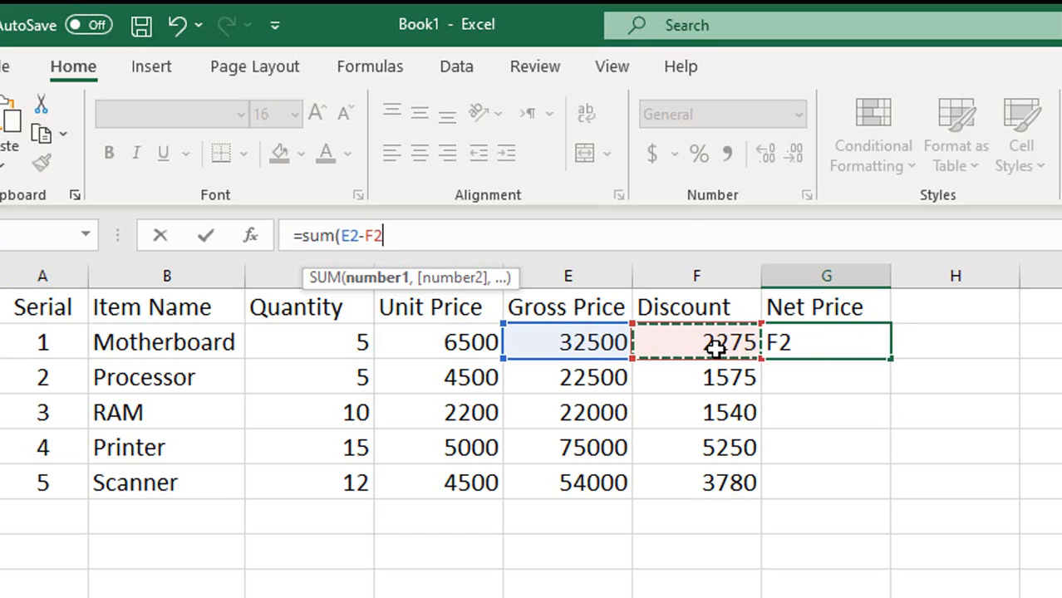
type(")")
key("Return")
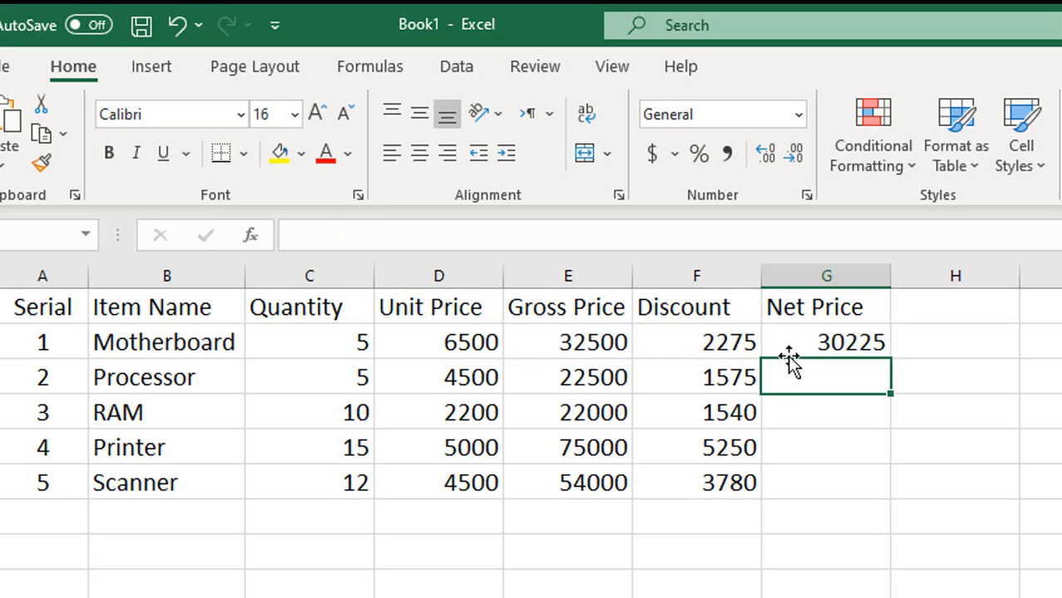
Fill the net price formula from G2 down to G6 for the remaining items.
left_click(830, 341)
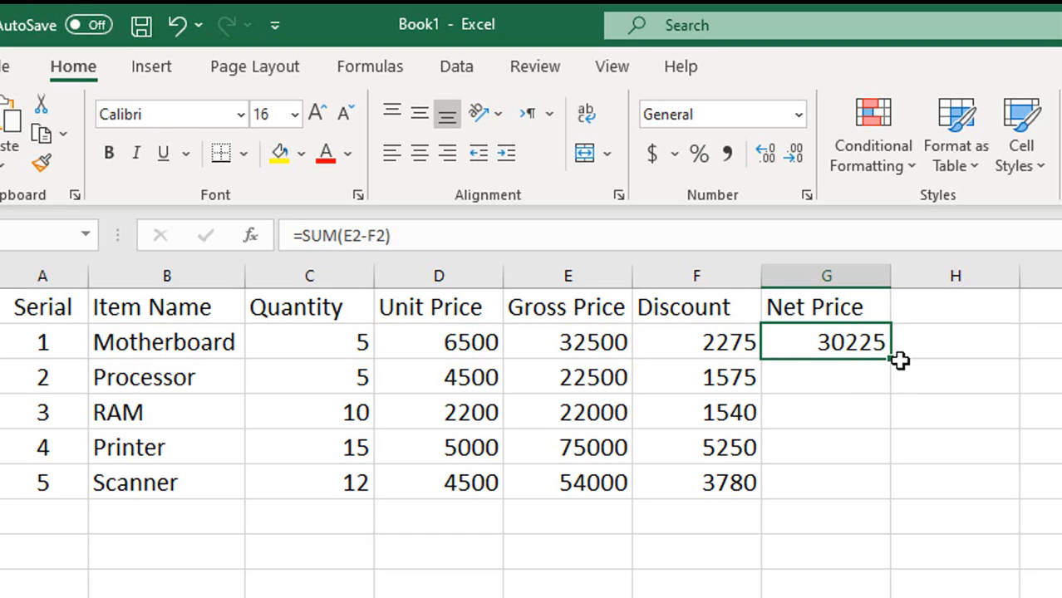
left_click_drag(890, 362, 886, 493)
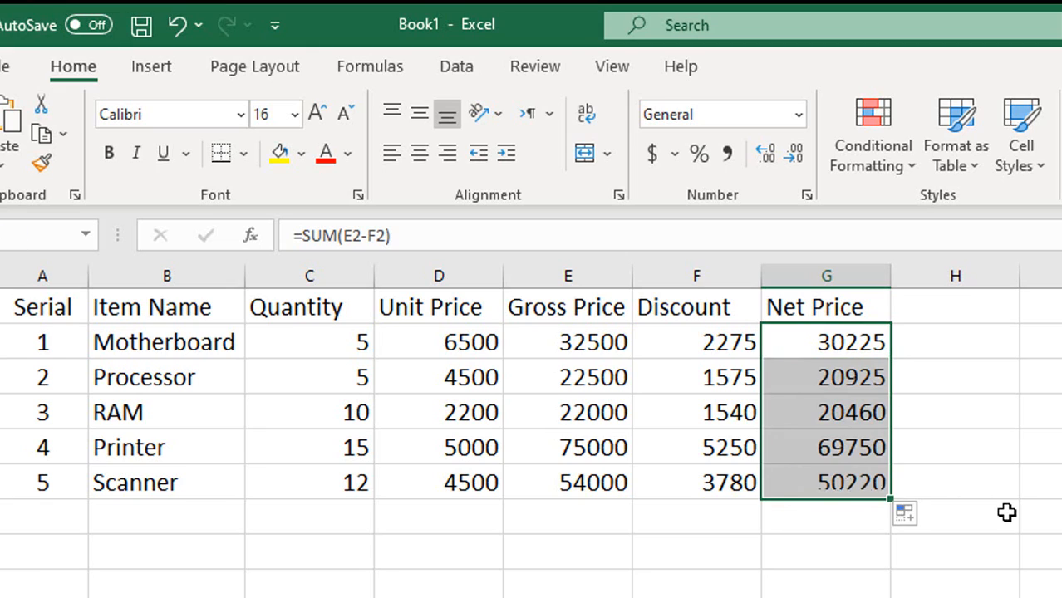
left_click(856, 524)
Enter the label Total in F7, below the Discount column.
left_click(645, 517)
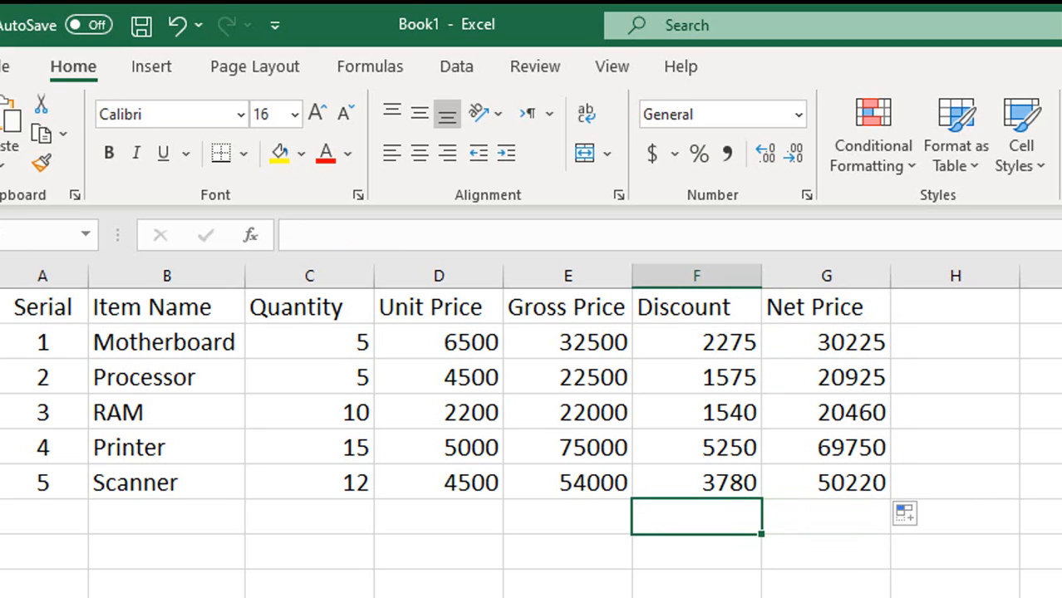
type("Total")
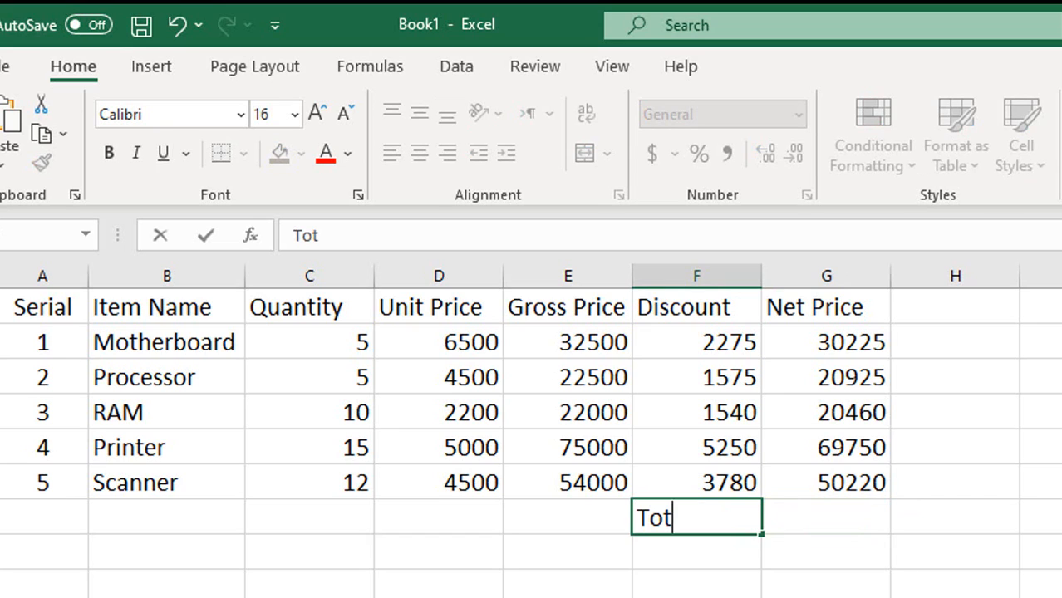
left_click(837, 507)
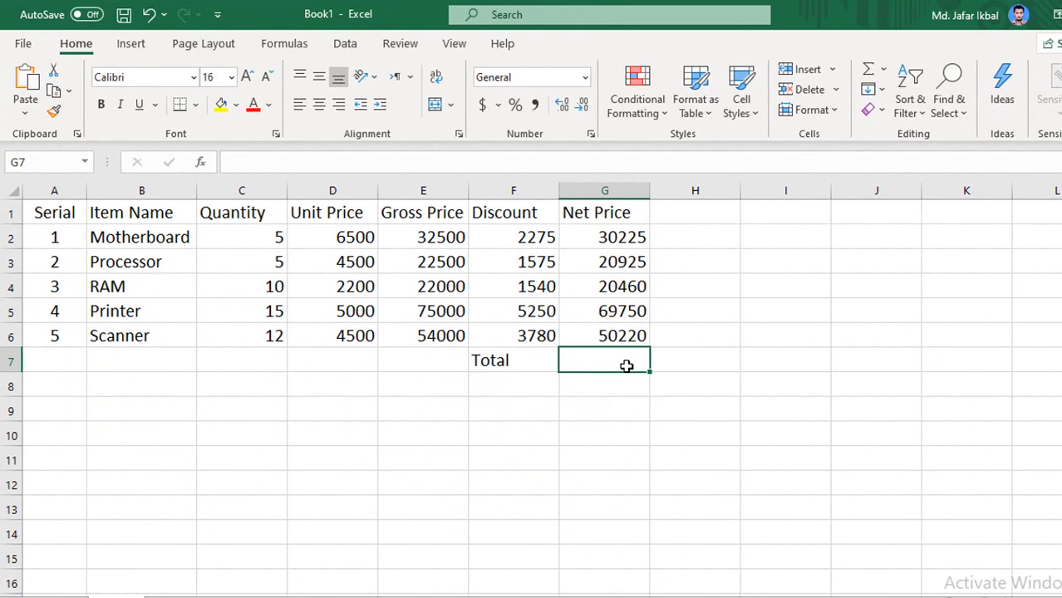
Add up the net prices in G2 to G6 with AutoSum, placing the total in G7.
left_click(621, 237)
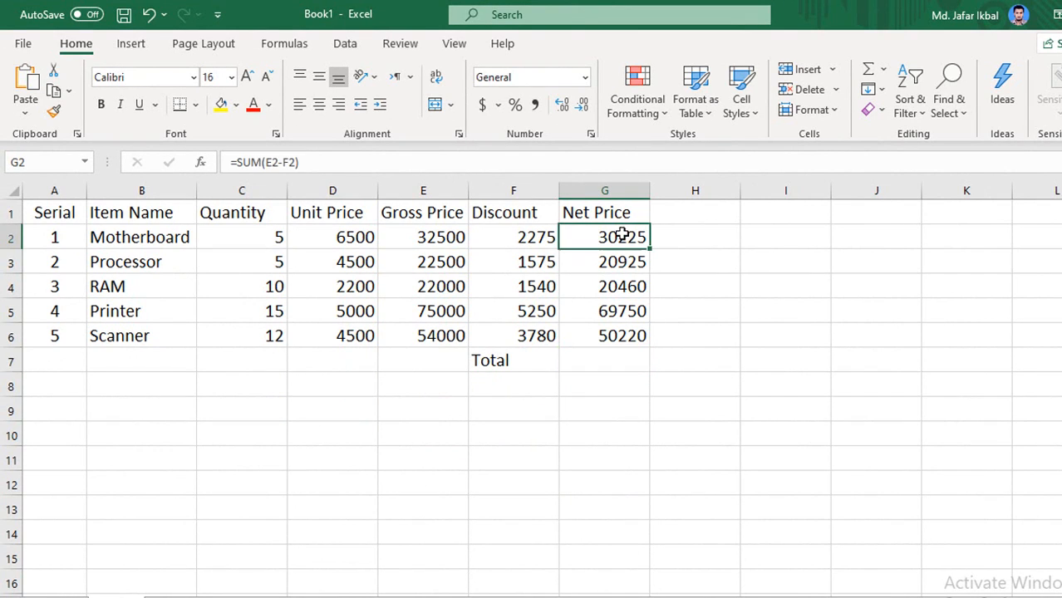
left_click_drag(623, 239, 595, 360)
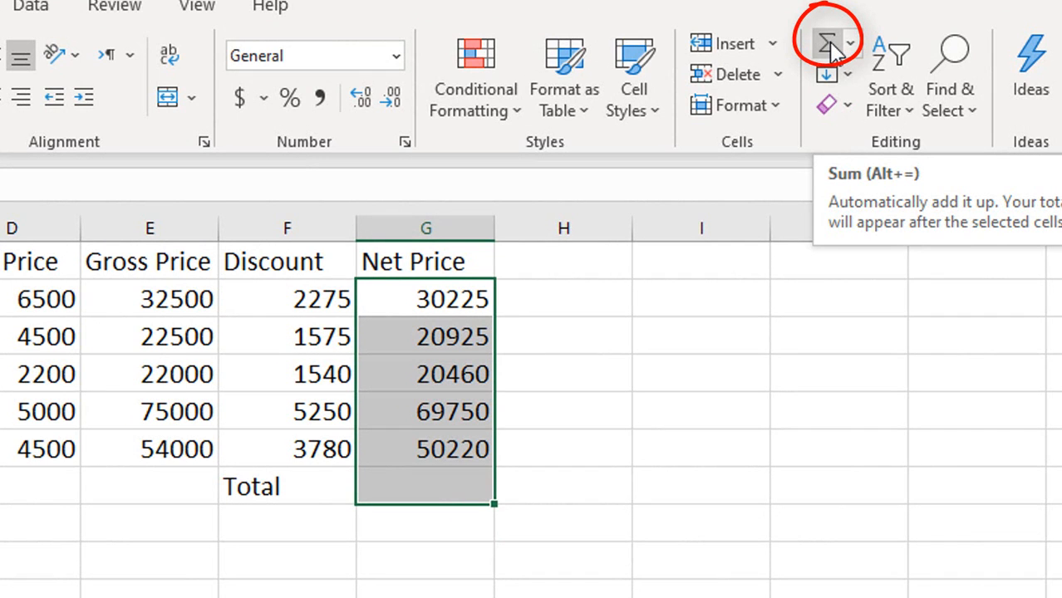
left_click(829, 46)
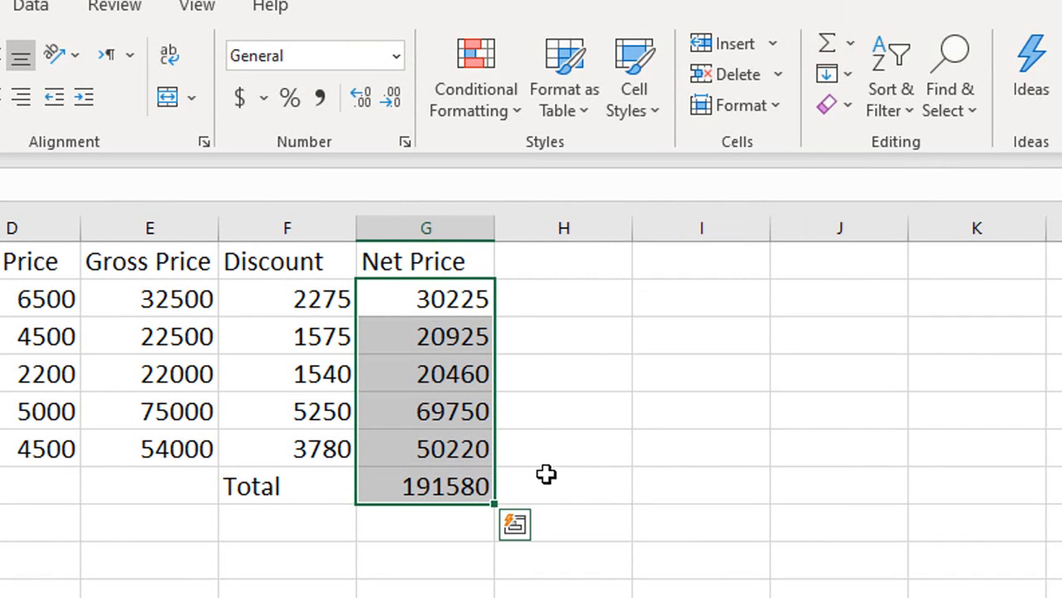
left_click(443, 483)
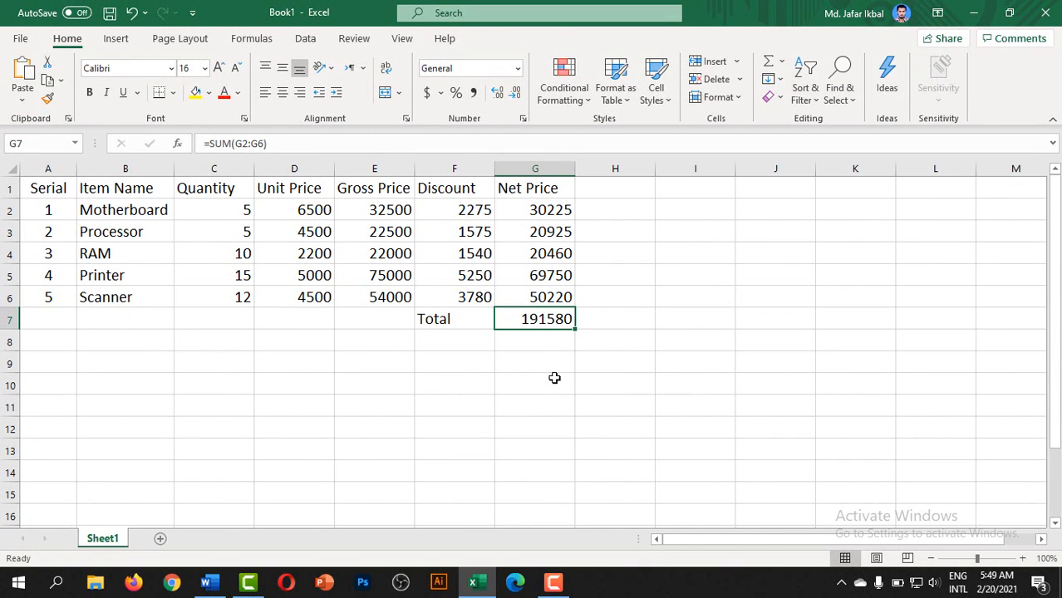
Enter the label vat in F8, directly below the Total label.
left_click(570, 348)
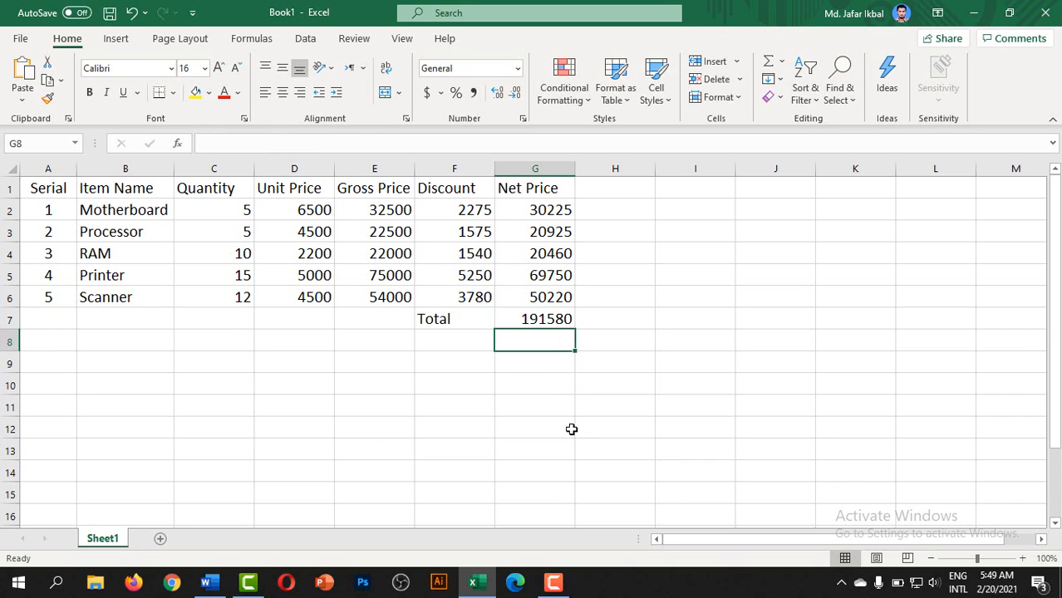
left_click(473, 340)
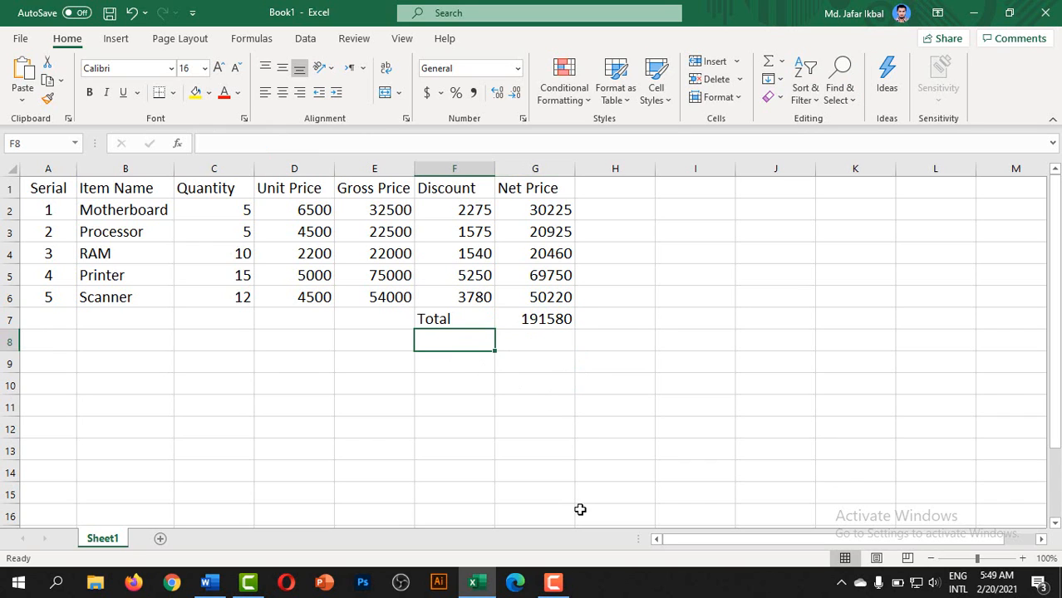
type("vat")
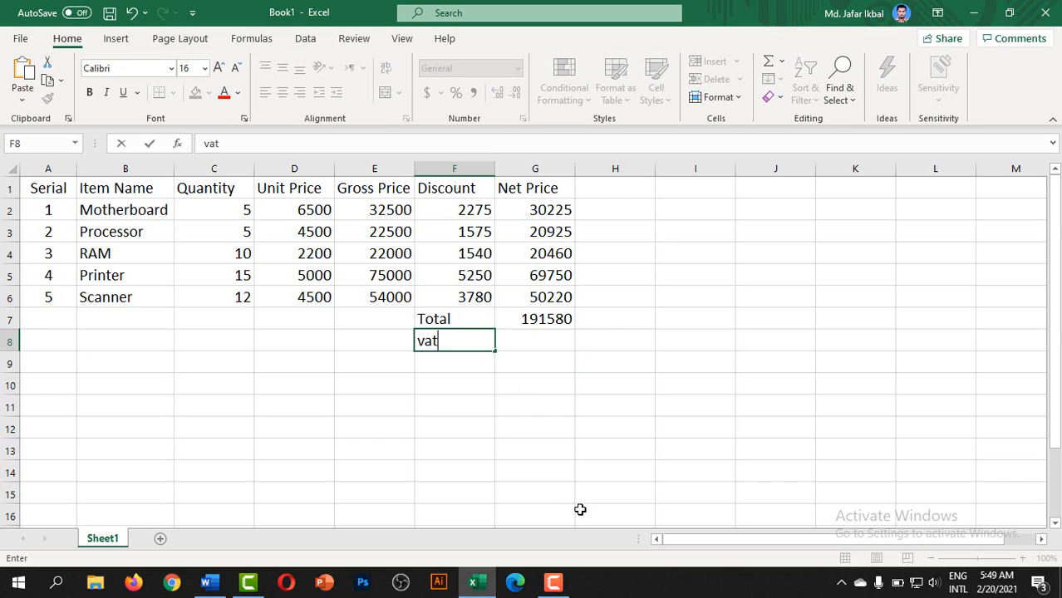
key("Tab")
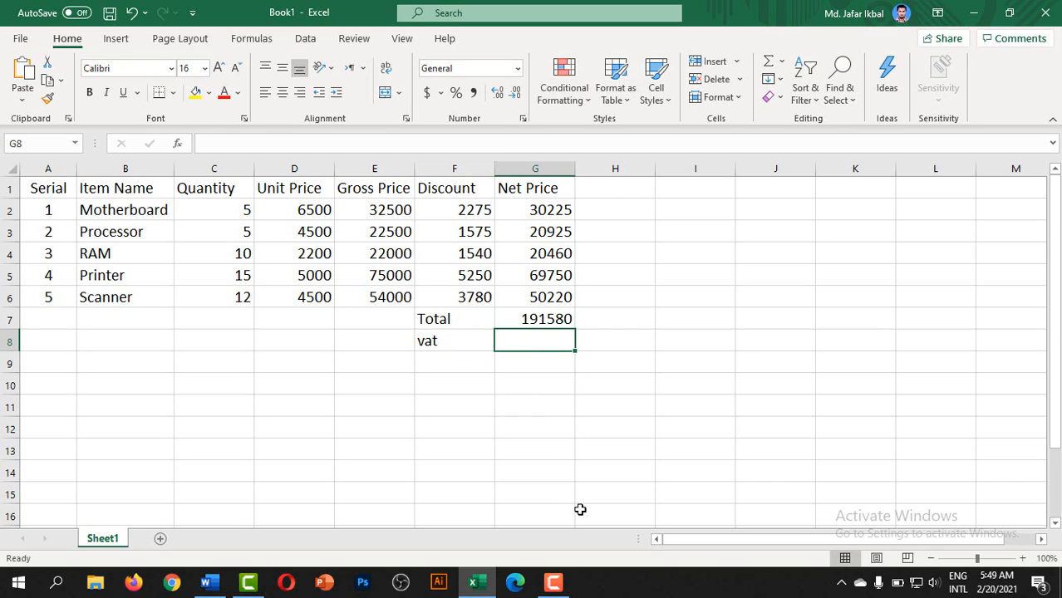
left_click(539, 361)
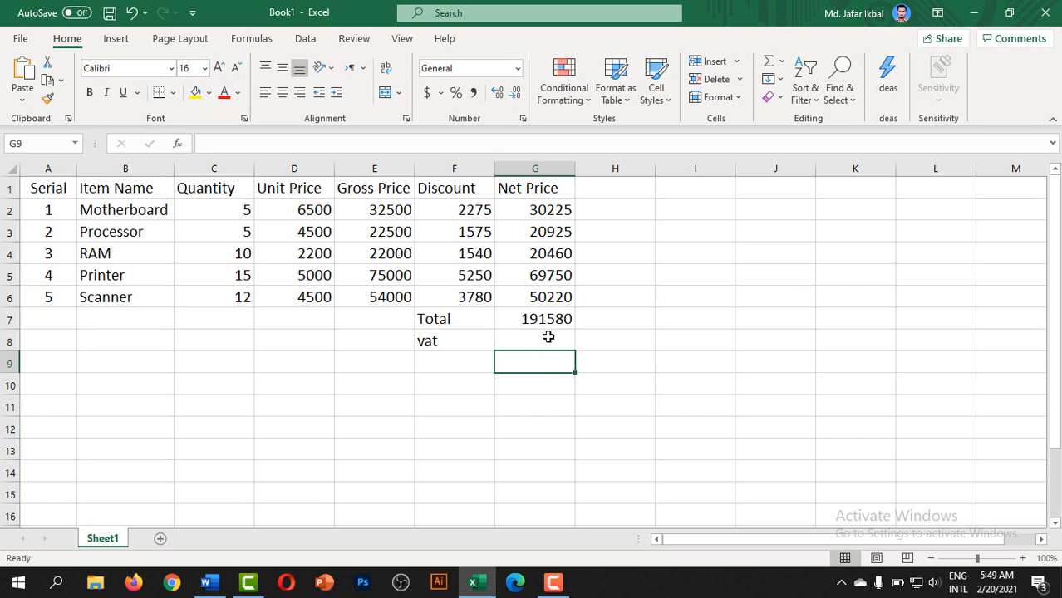